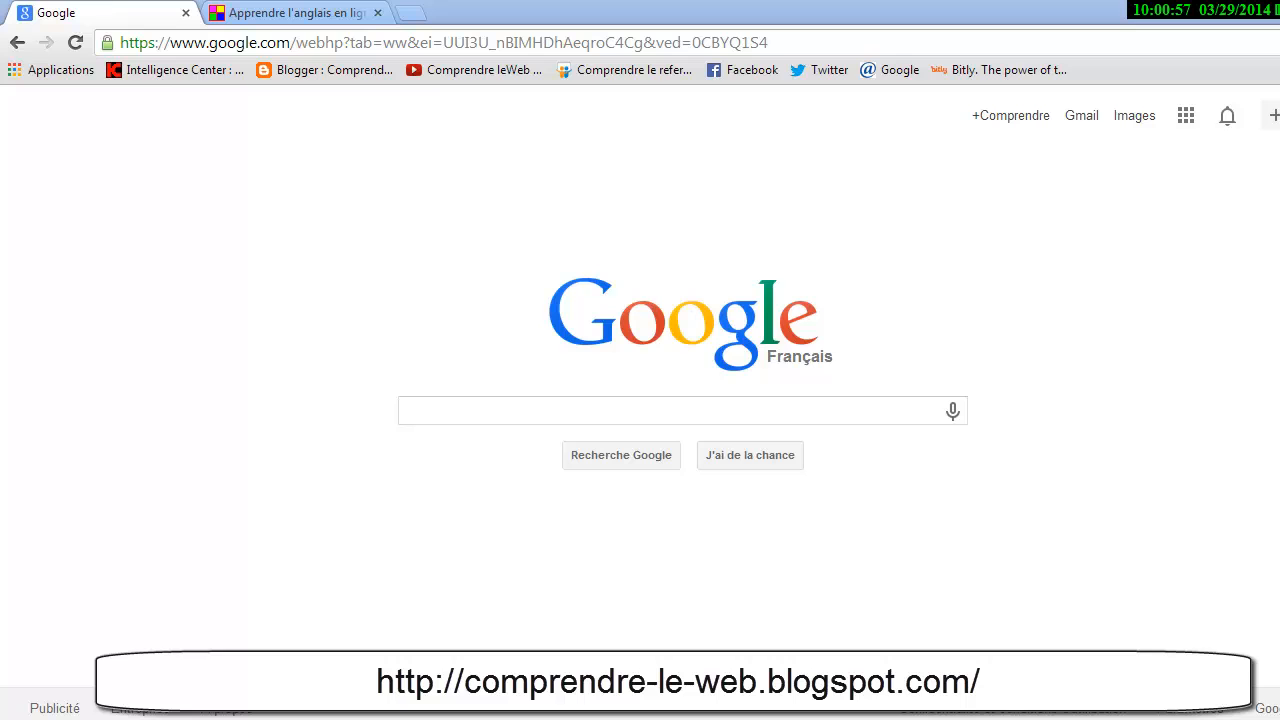
- Enter the query apprendre l'anglais in the Google search box using the matching suggestion
click(630, 412)
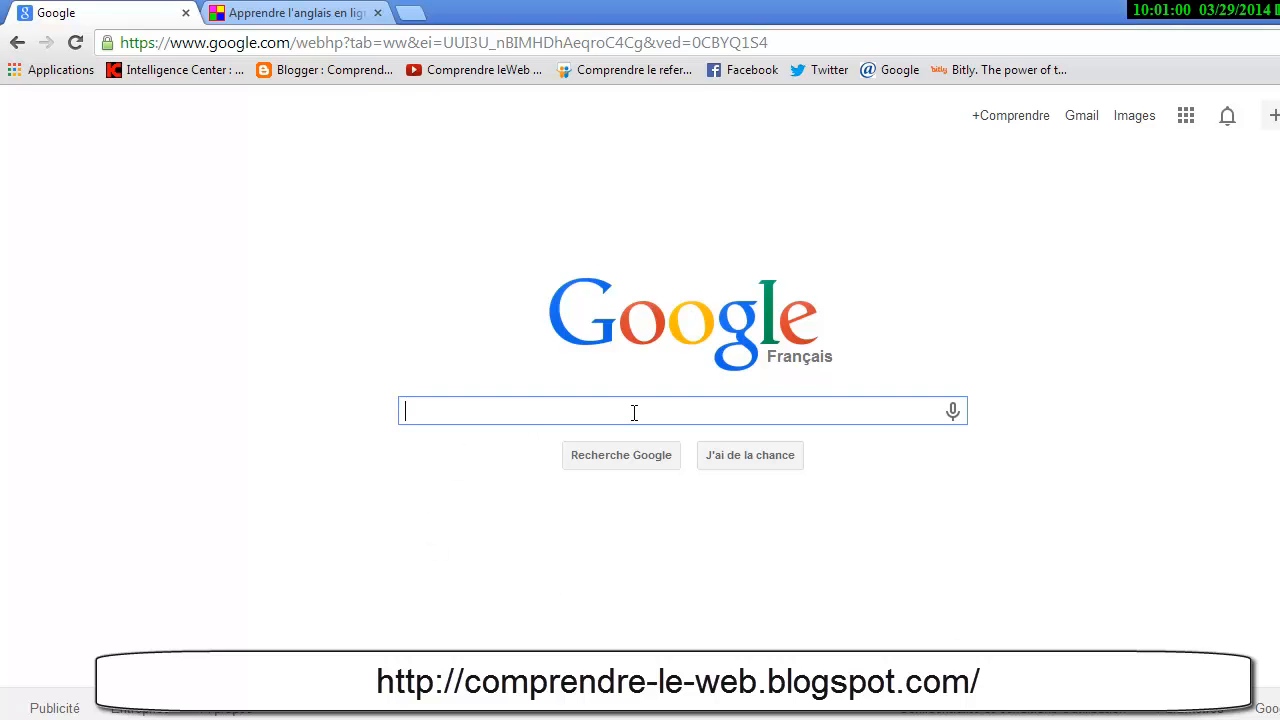
text(apprendre l')
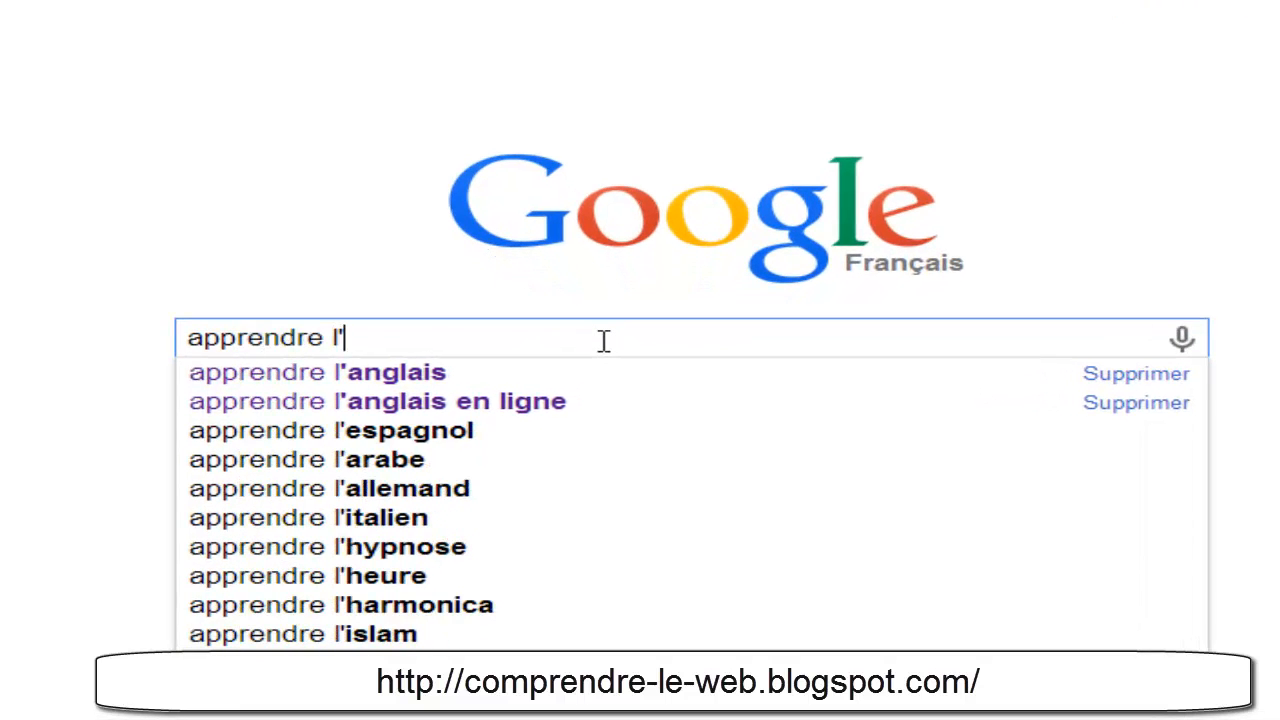
key(Down)
key(Return)
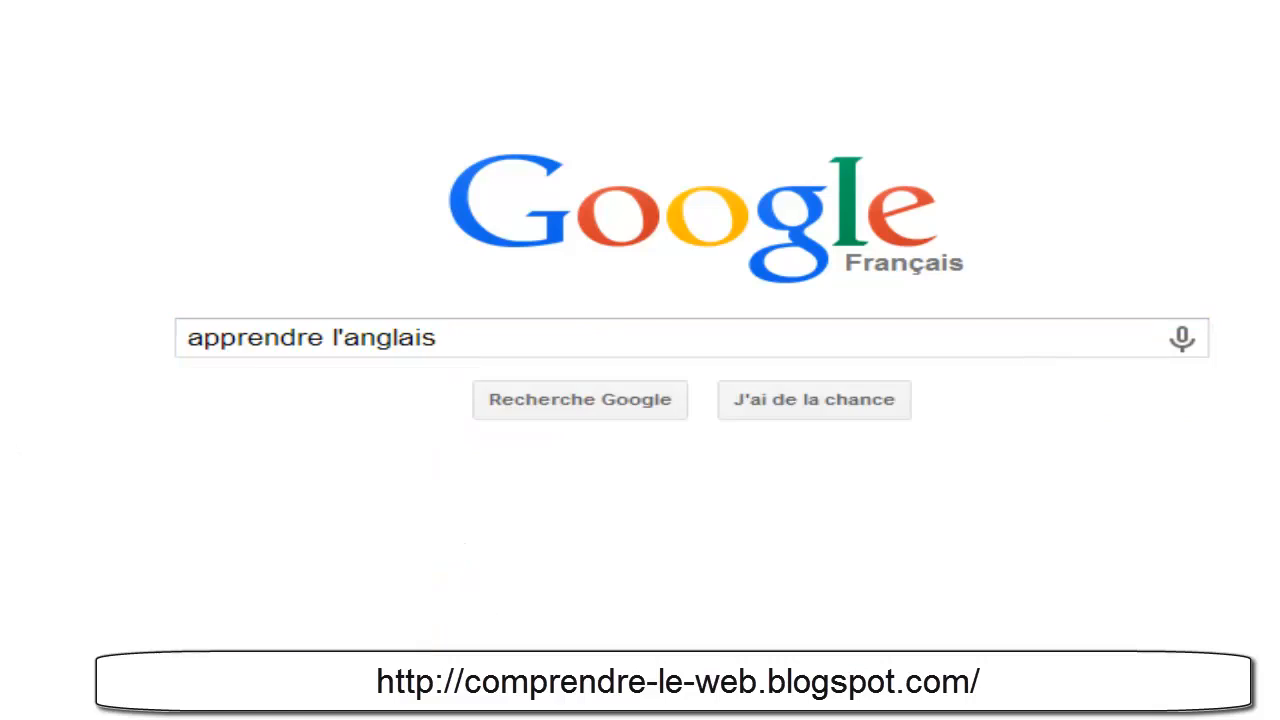
- Insert the word "et" between "apprendre" and "l'anglais" in the search query
click(326, 339)
drag(323, 339, 336, 339)
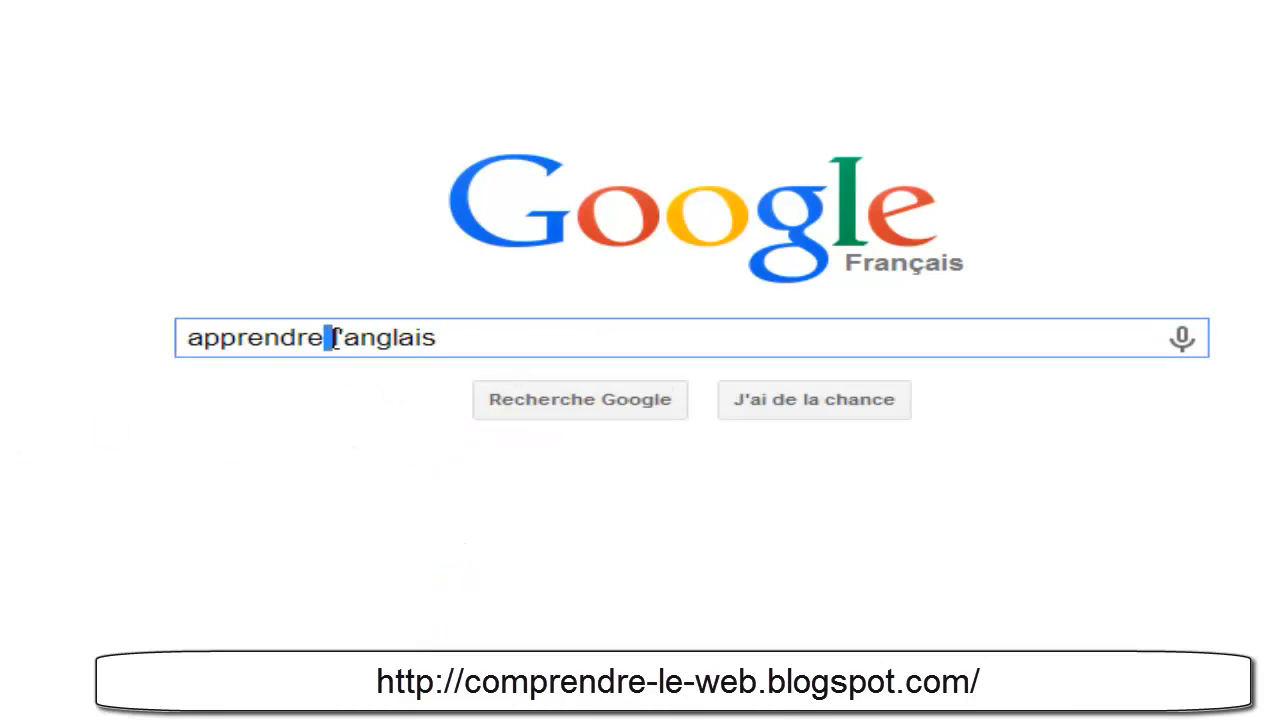
click(337, 399)
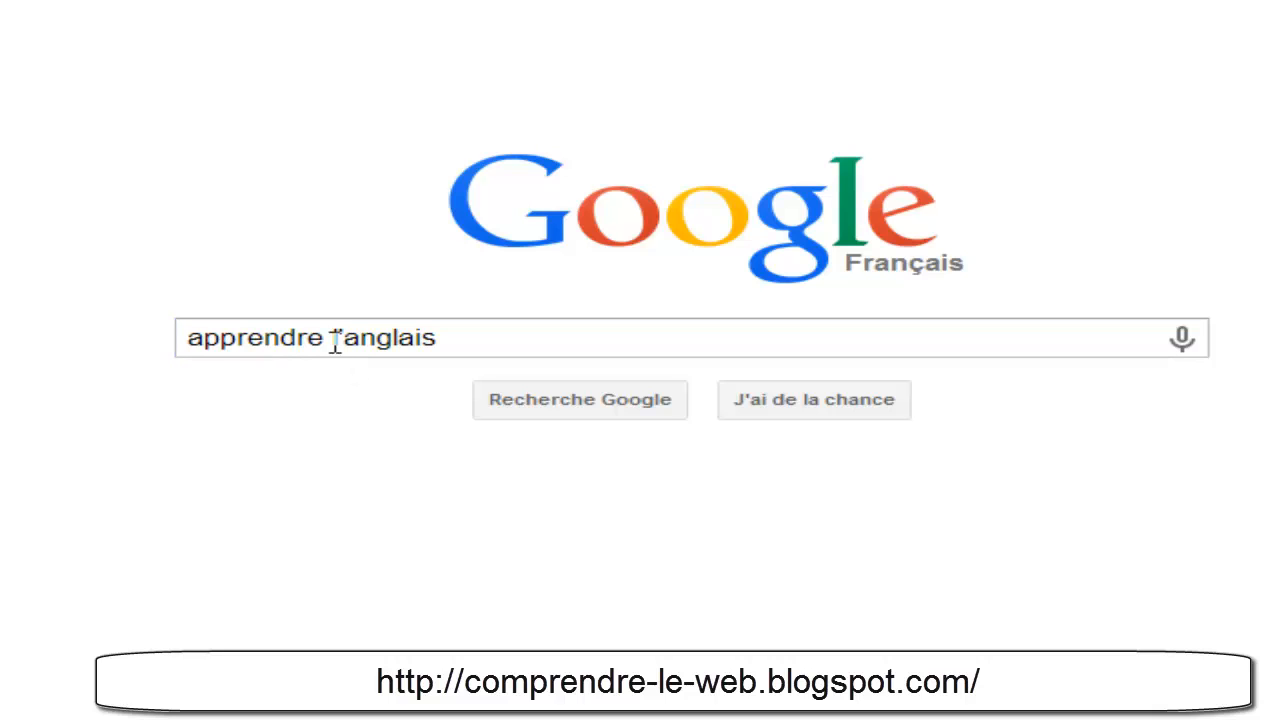
click(328, 340)
text(et)
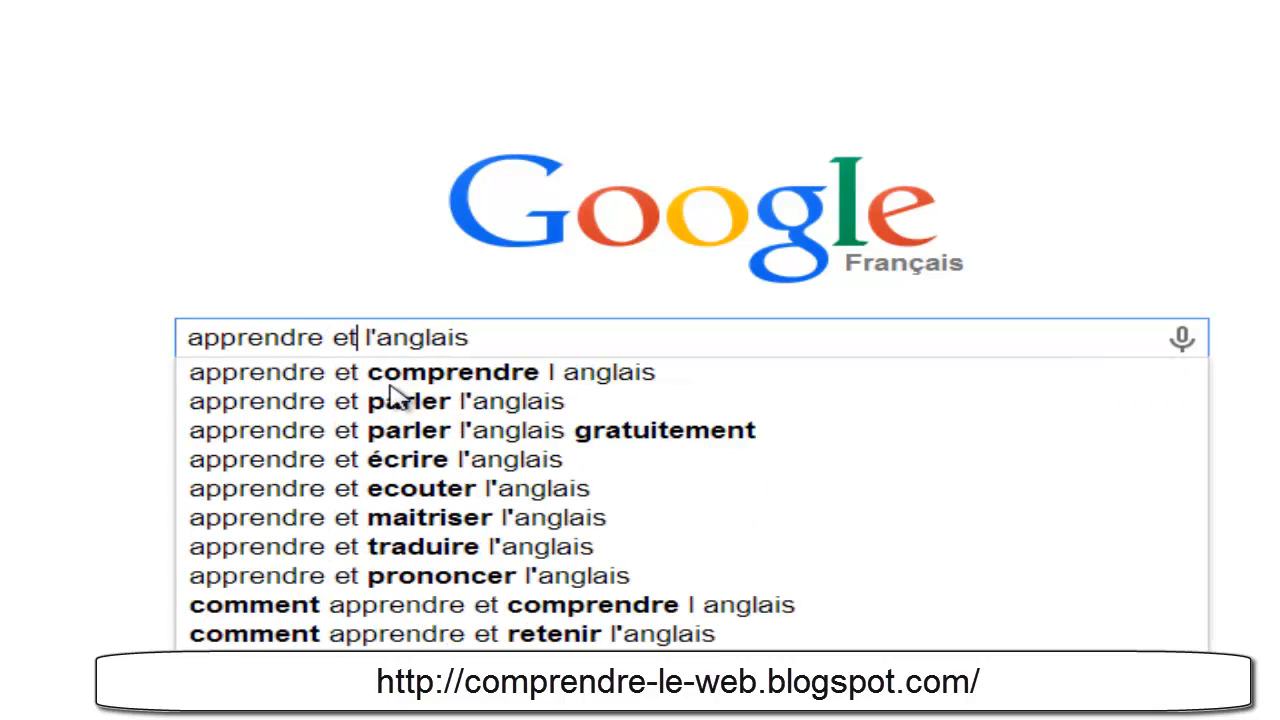
- Remove the inserted "et" so the query reads apprendre l'anglais
key(BackSpace)
click(98, 465)
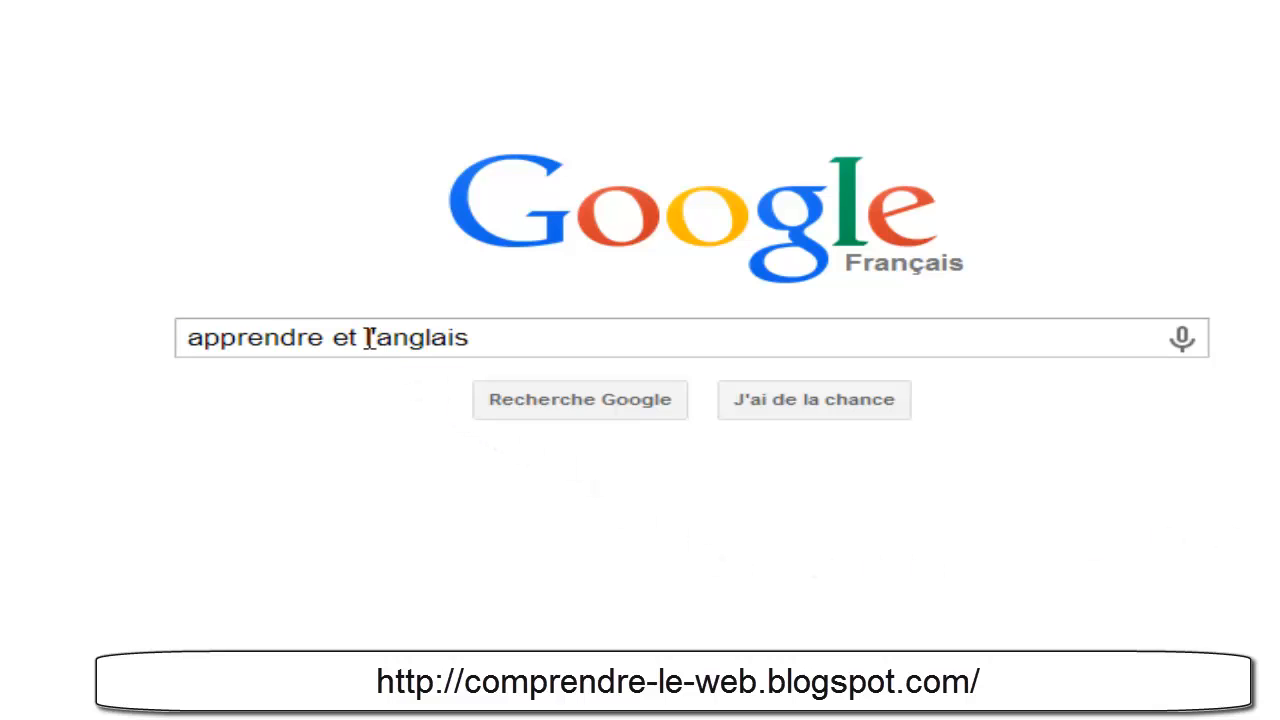
mouse_move(368, 337)
mouse_down()
mouse_move(334, 337)
mouse_move(349, 337)
mouse_up()
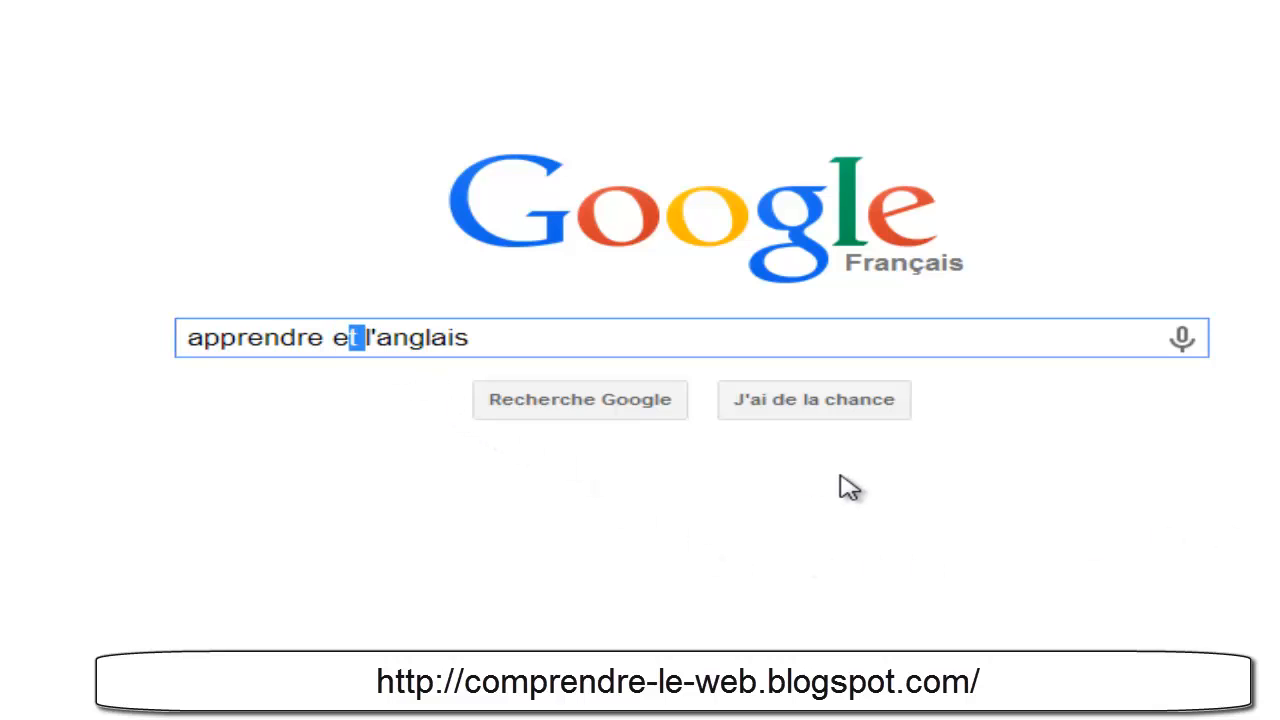
key(BackSpace)
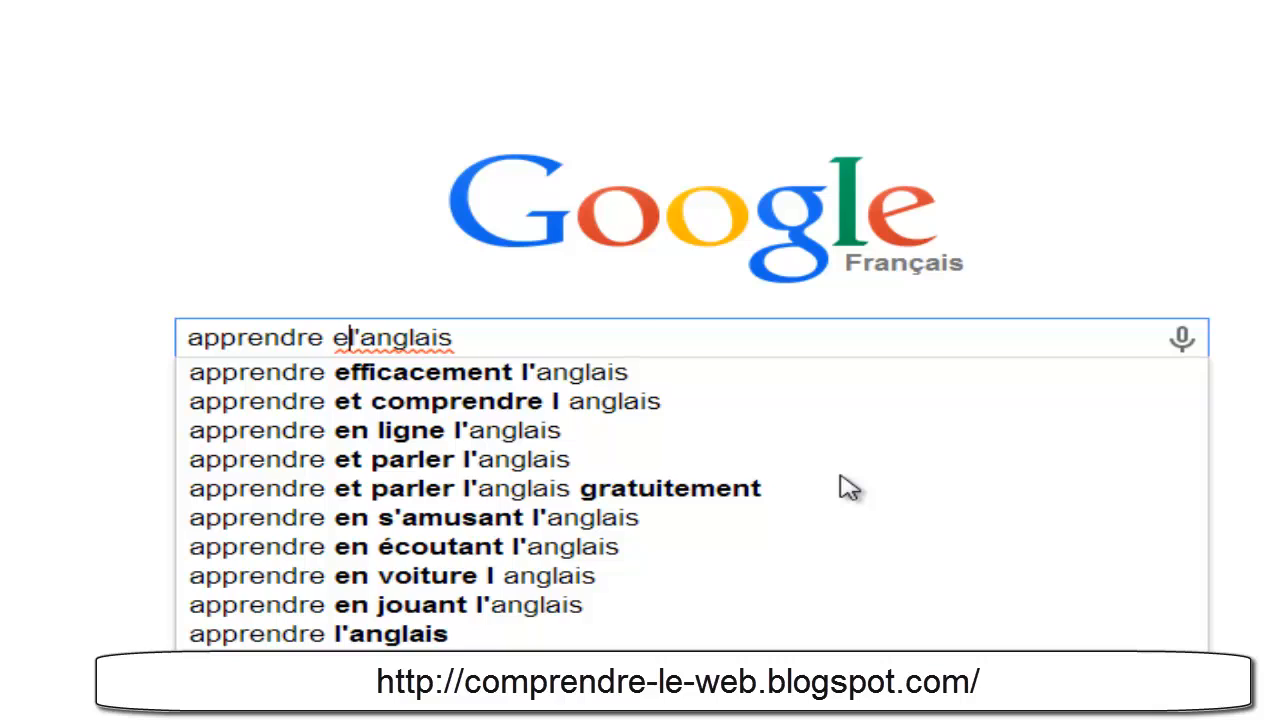
key(BackSpace)
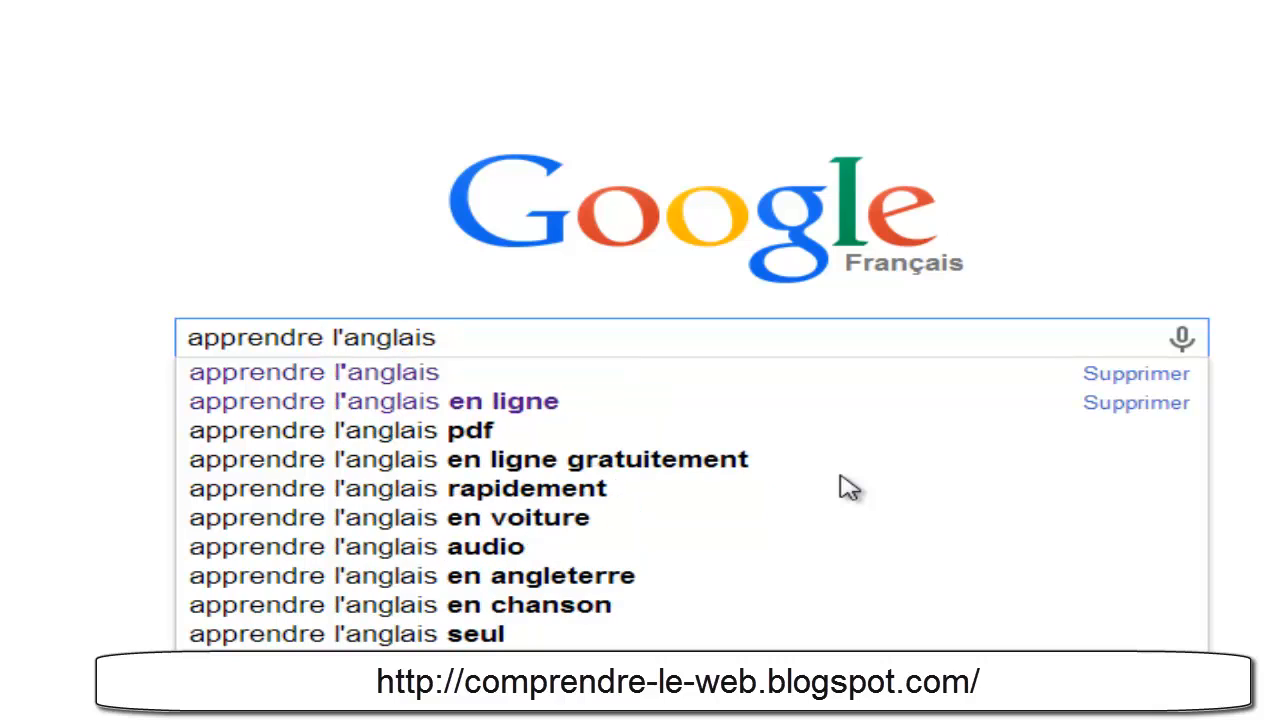
- Enclose the query in quotation marks and run the exact-phrase search "apprendre l'anglais"
key(Left)
key(Left)
key(Left)
key(Left)
key(Left)
text(")
key(Right)
key(Right)
key(Right)
key(Right)
key(Right)
key(Right)
key(Right)
key(Right)
key(Right)
key(Right)
key(Right)
key(Right)
key(Right)
key(Right)
key(Right)
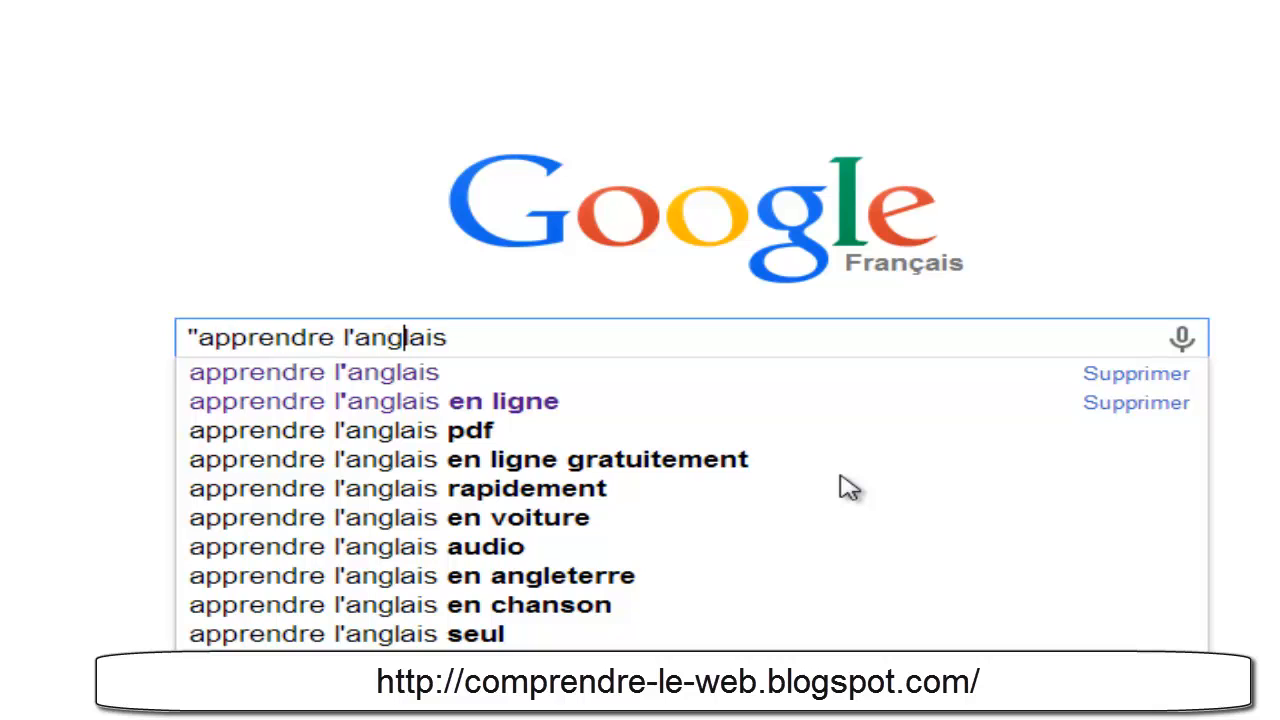
key(Right)
key(Right)
key(Right)
key(Right)
text(")
key(Return)
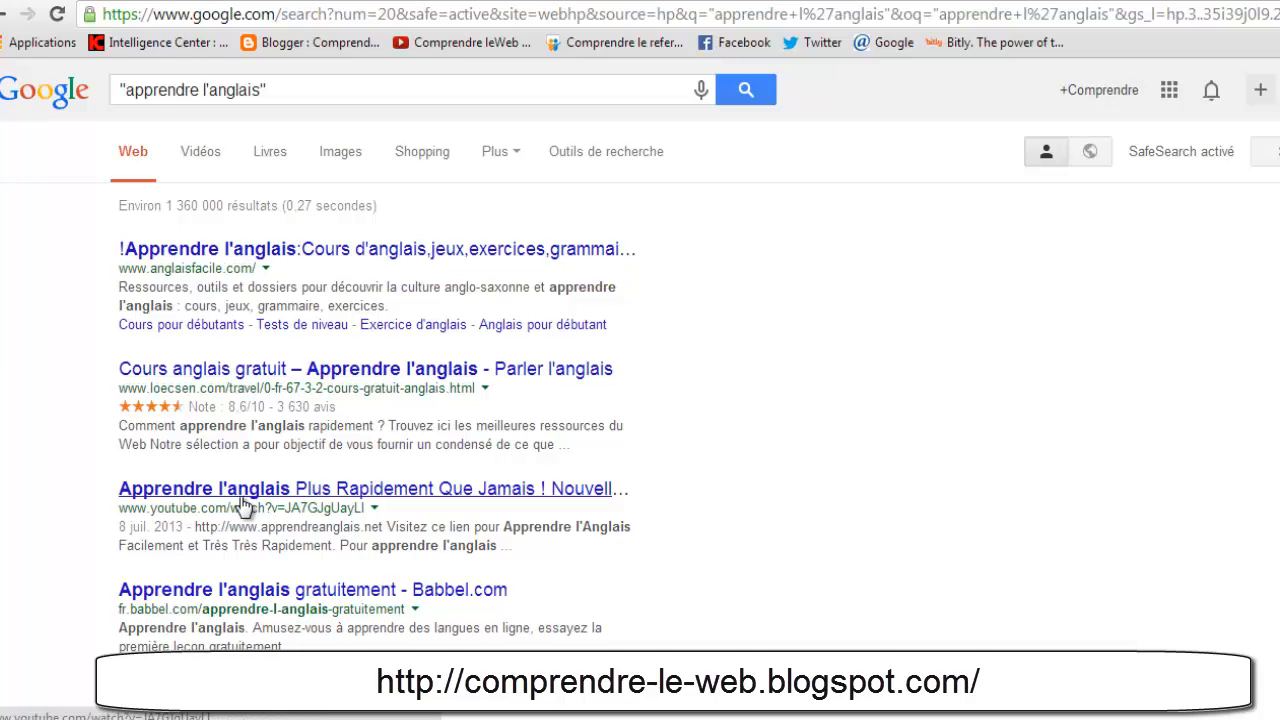
- Replace the quoted phrase with la princesse diana est née le, keeping the quotation marks, and run the search
scroll(243, 505, down, 4)
scroll(243, 505, up, 4)
drag(262, 90, 128, 90)
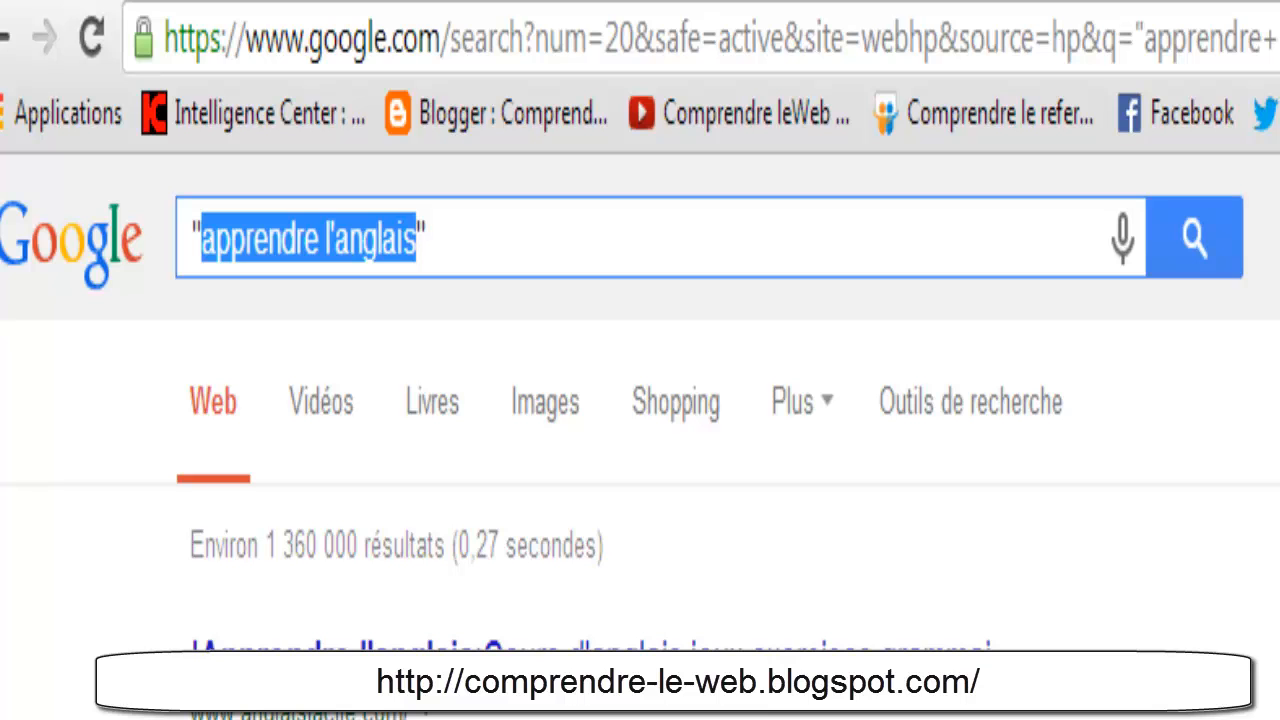
text(la princesse )
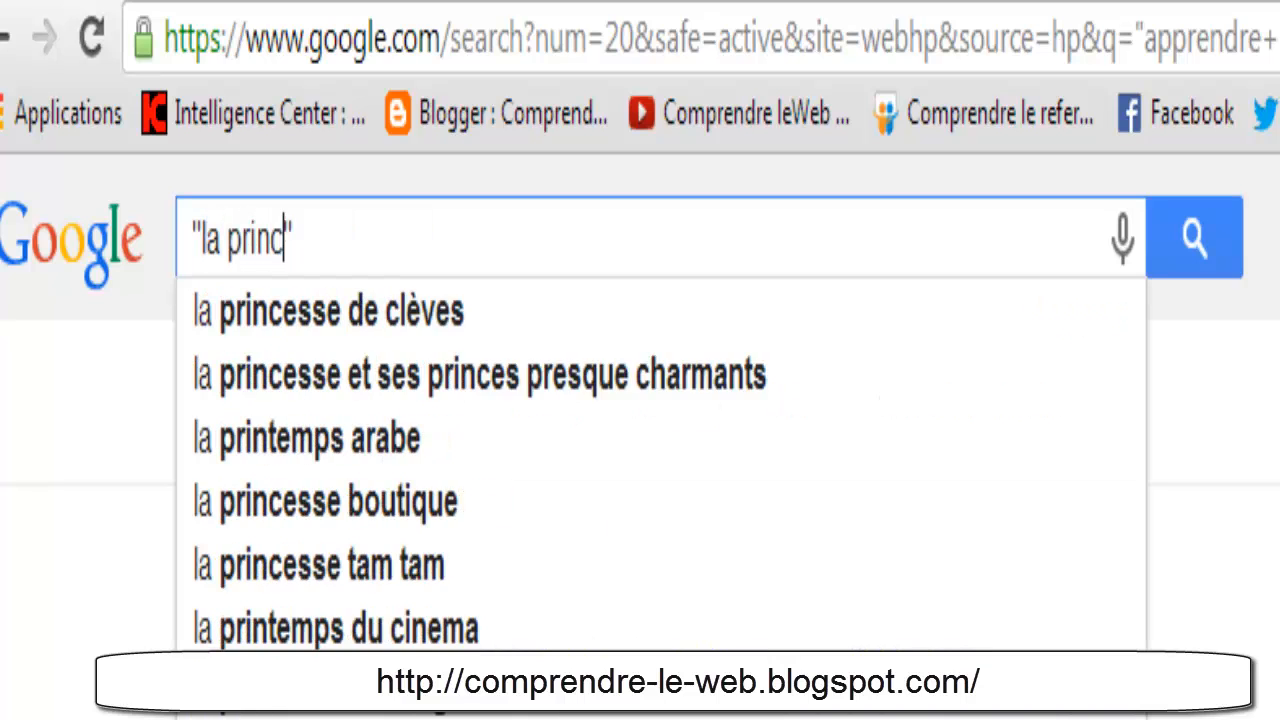
text(diana es)
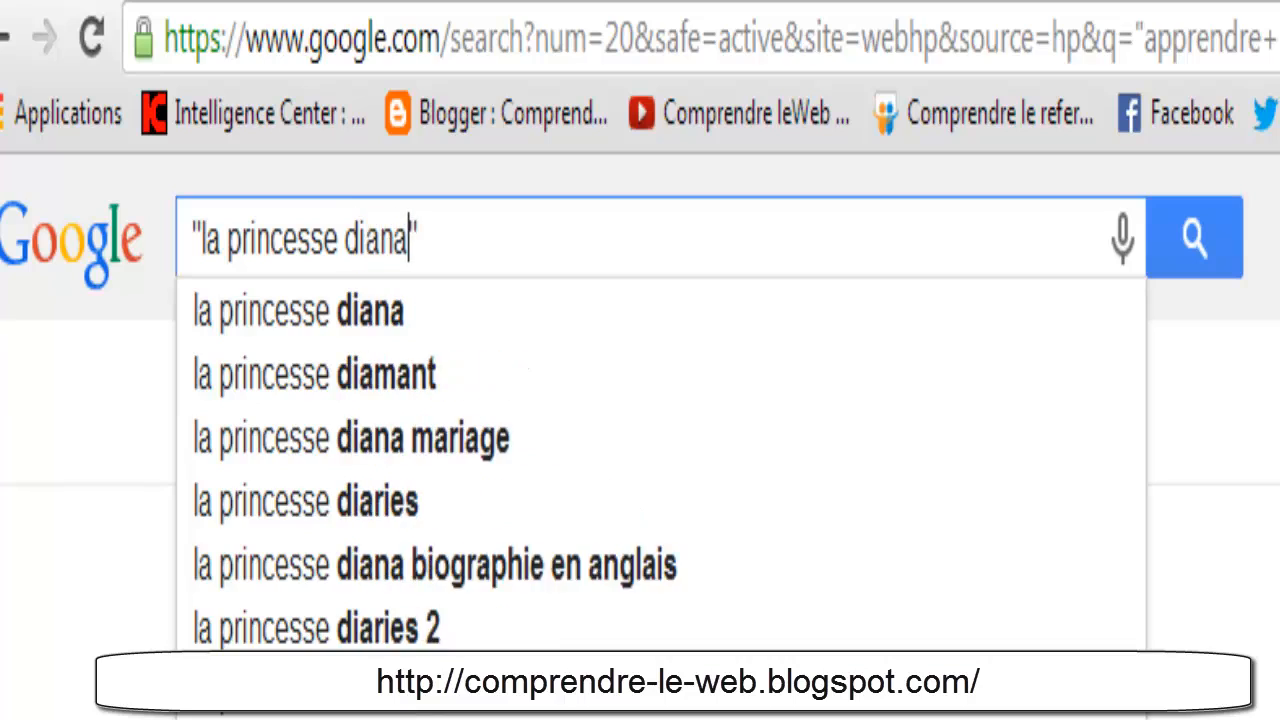
text(t née le)
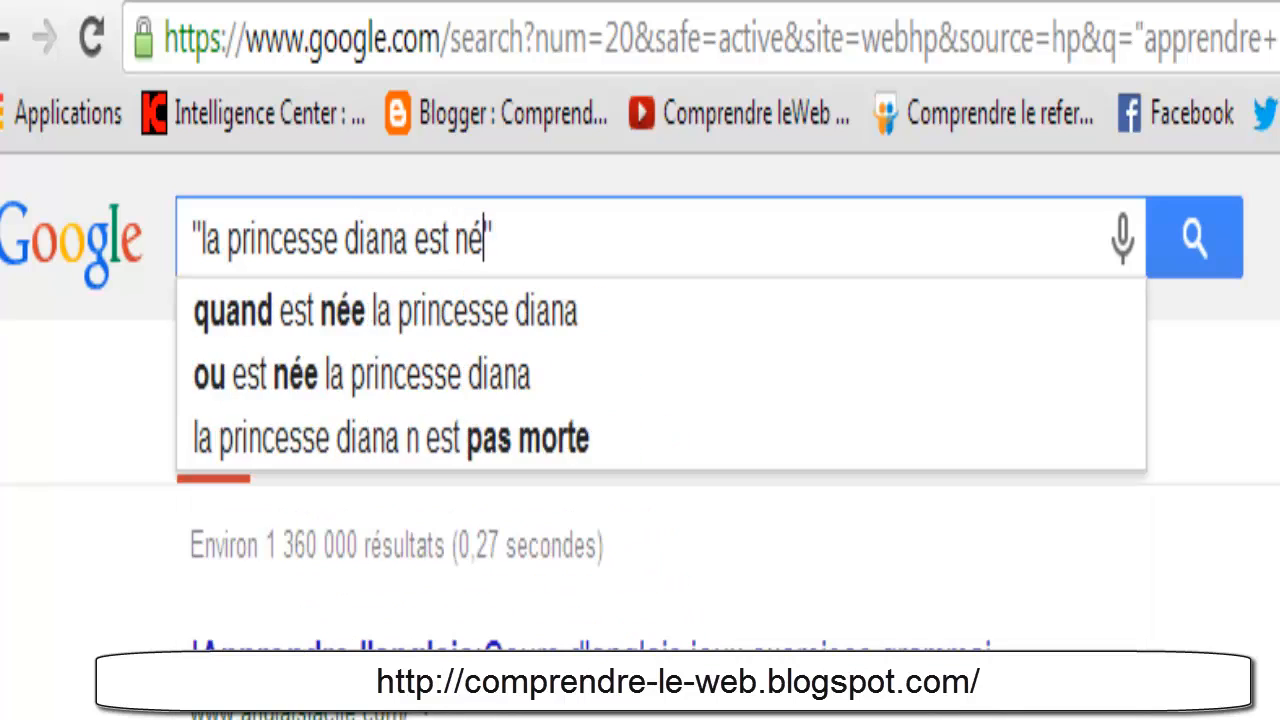
key(Return)
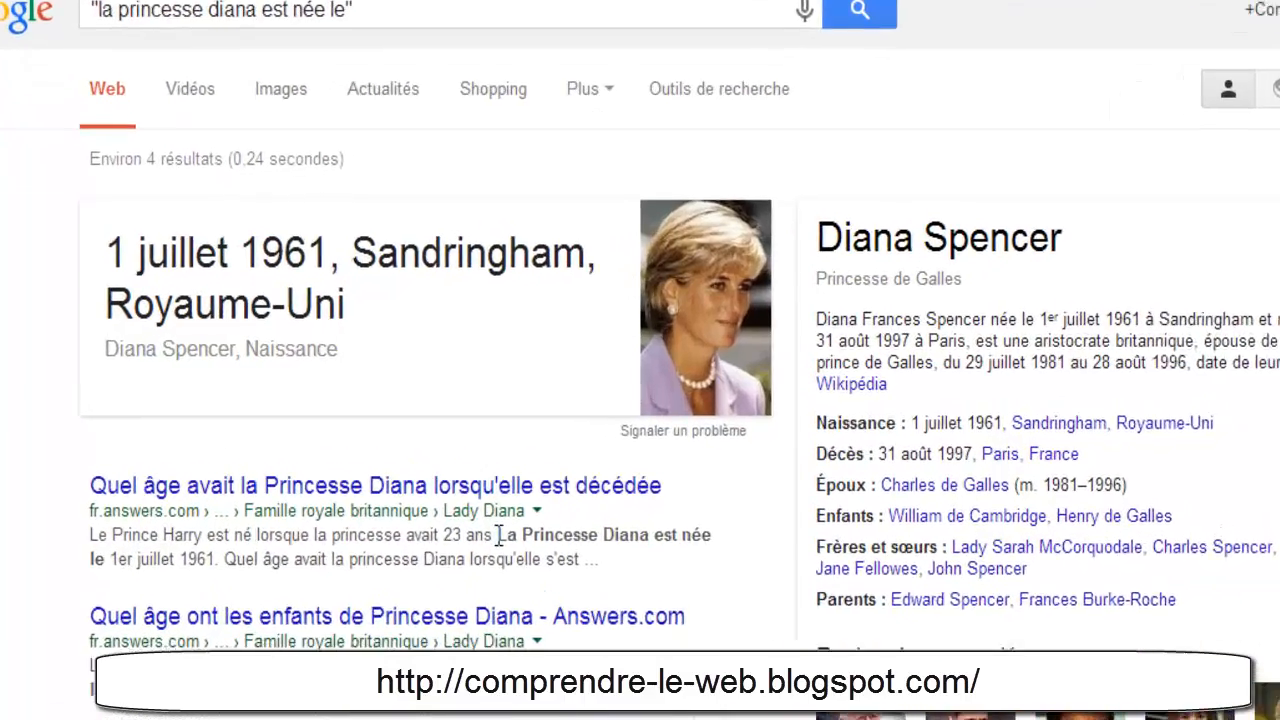
- Examine the results for the exact phrase, highlighting it in the first snippet, and check the number of results
drag(451, 497, 156, 515)
drag(97, 630, 52, 648)
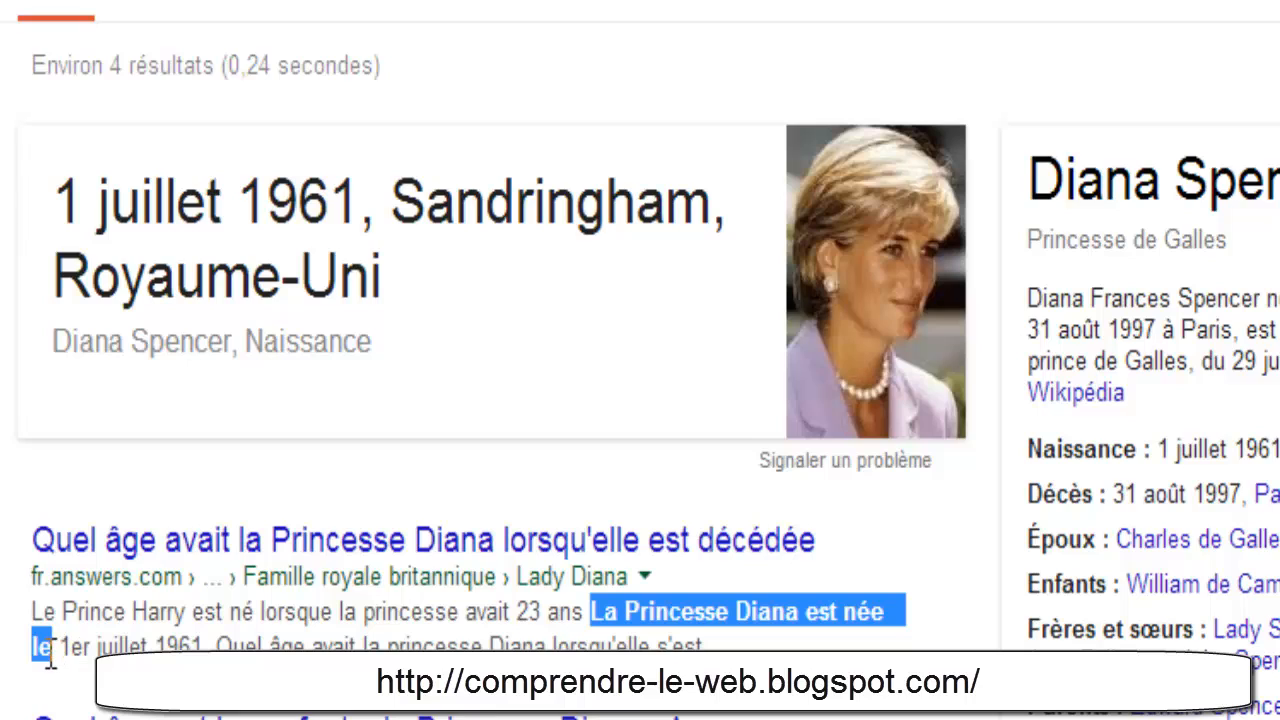
scroll(490, 400, down, 5)
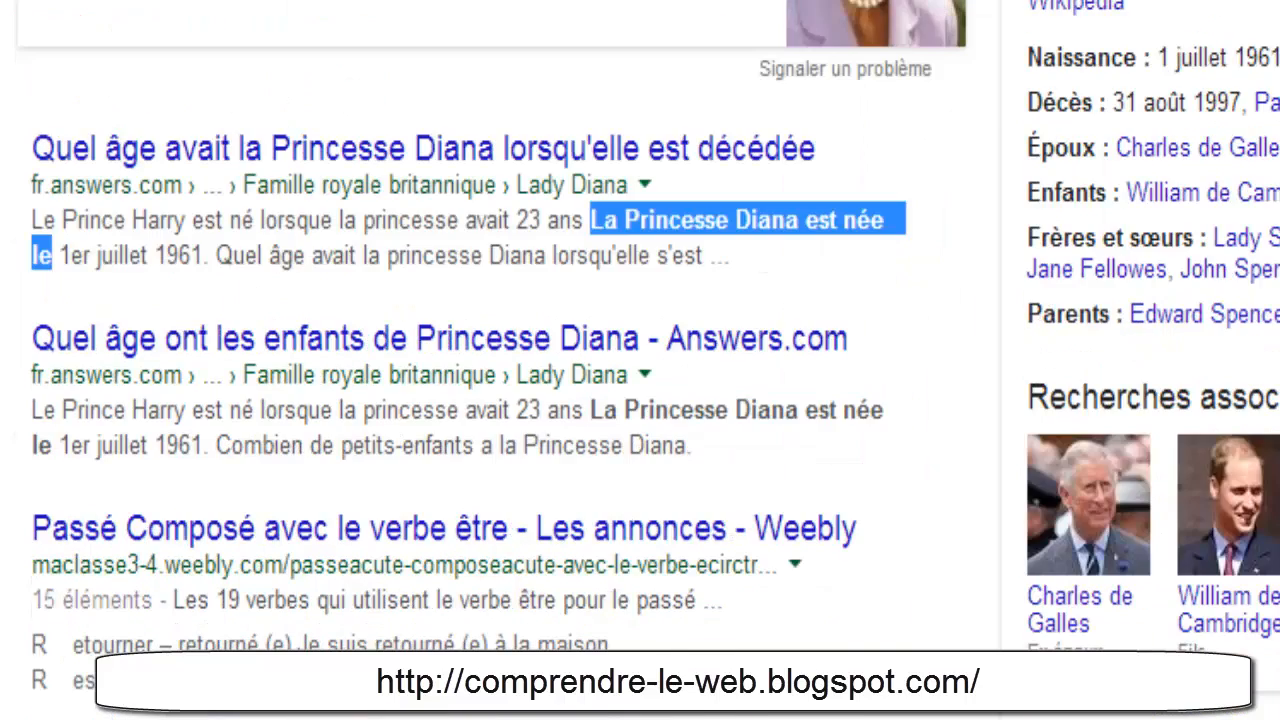
scroll(490, 400, down, 4)
scroll(490, 400, up, 9)
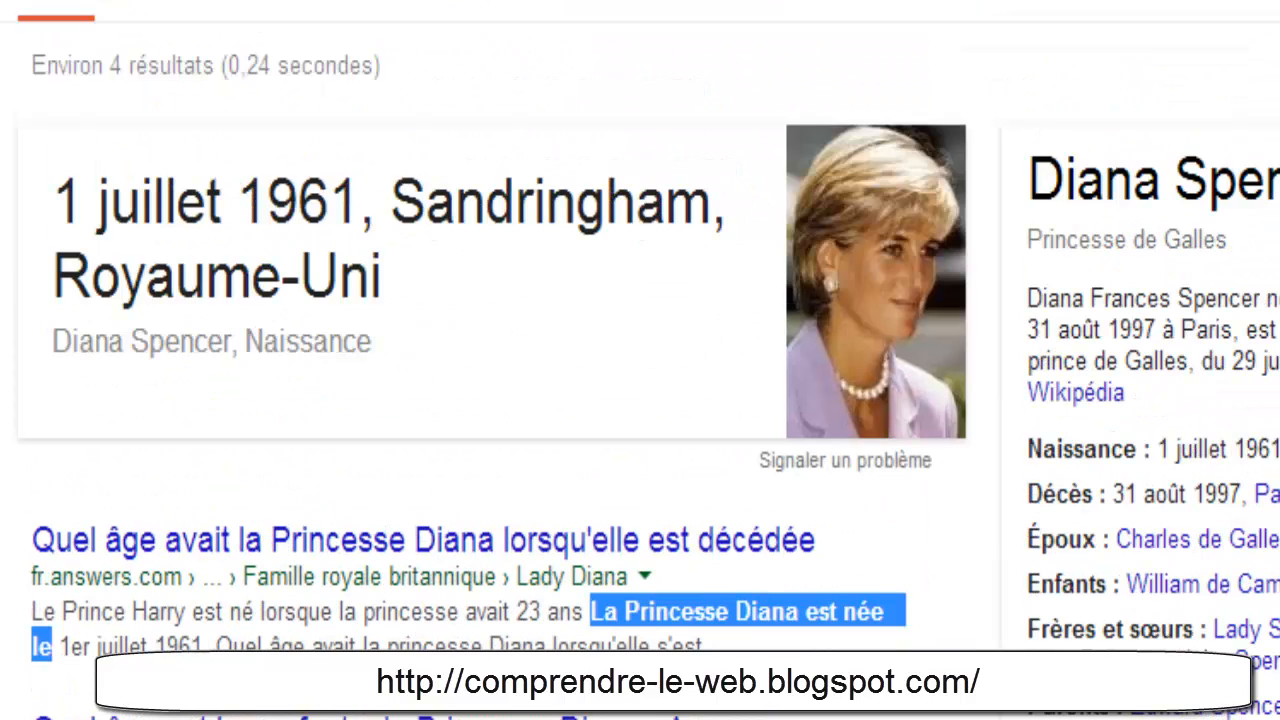
scroll(490, 400, down, 9)
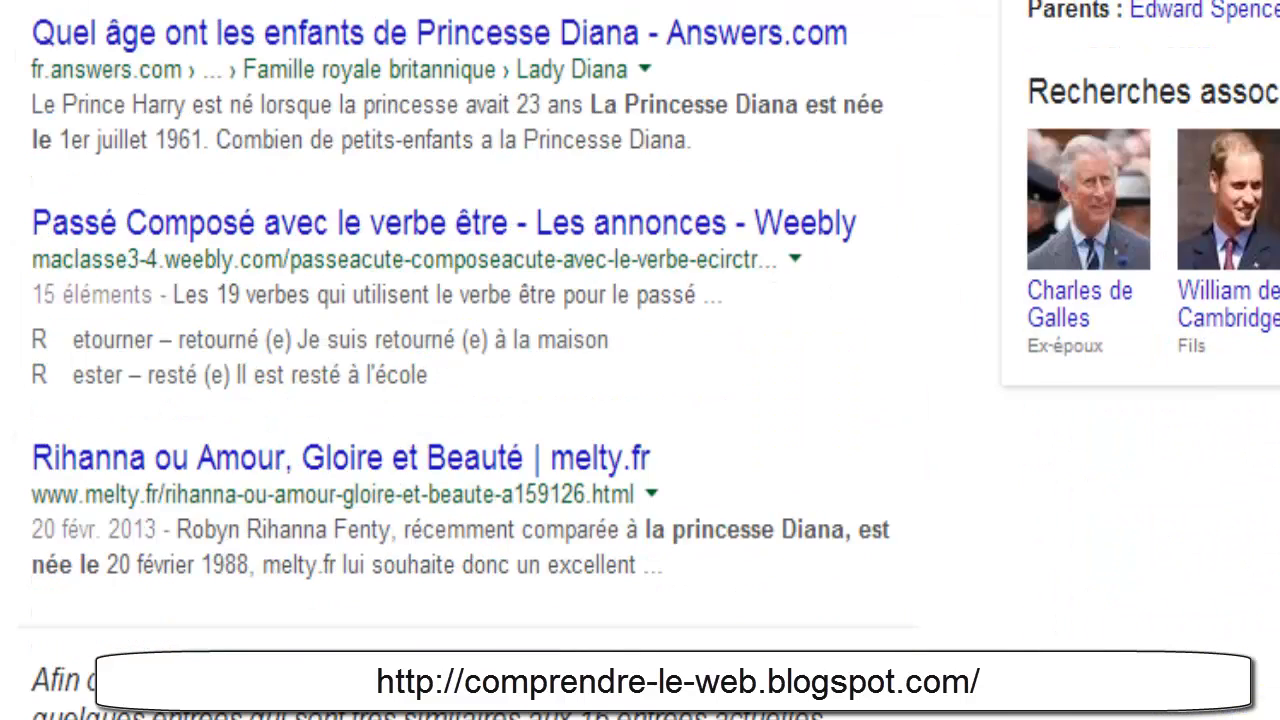
scroll(490, 400, up, 9)
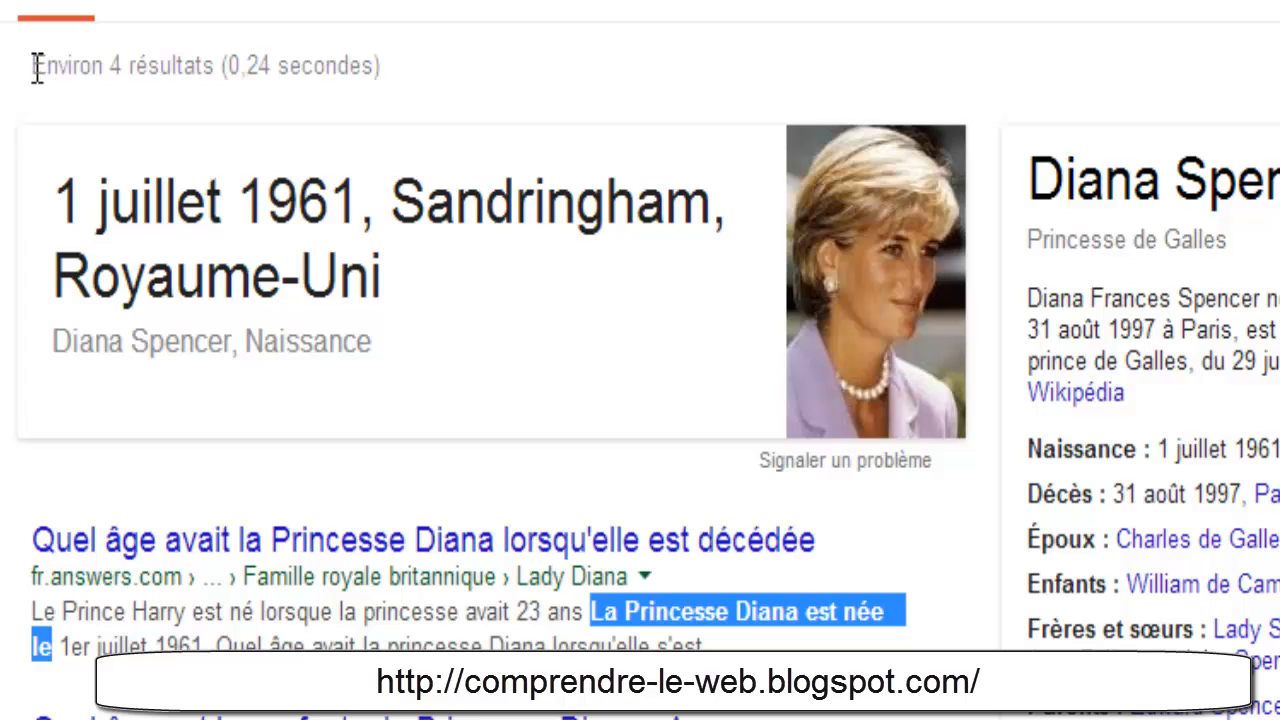
drag(34, 68, 214, 70)
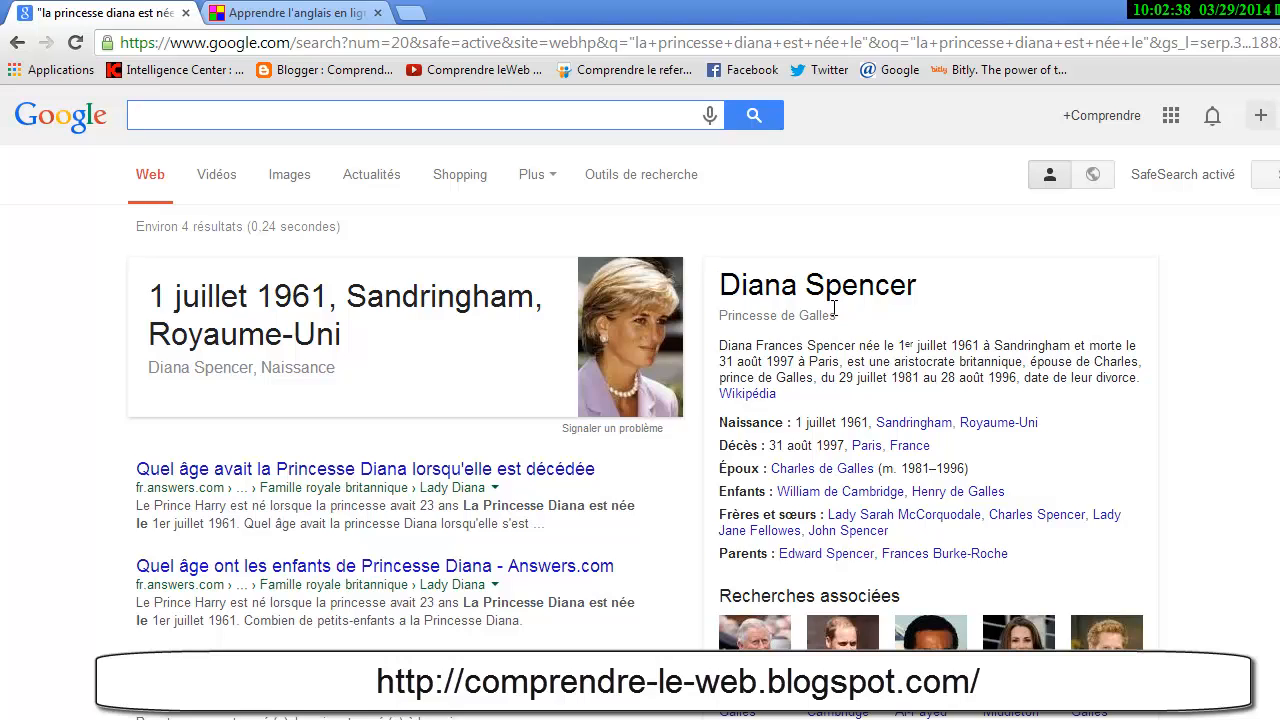
click(300, 13)
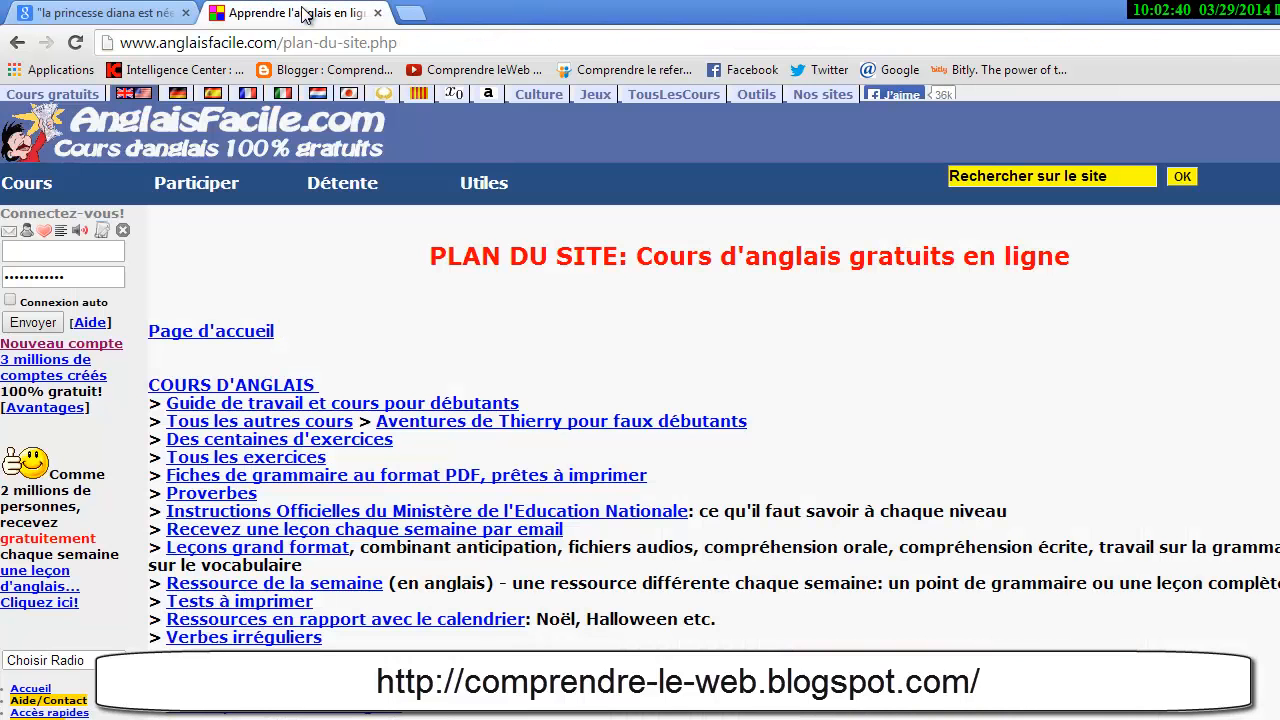
drag(278, 42, 100, 44)
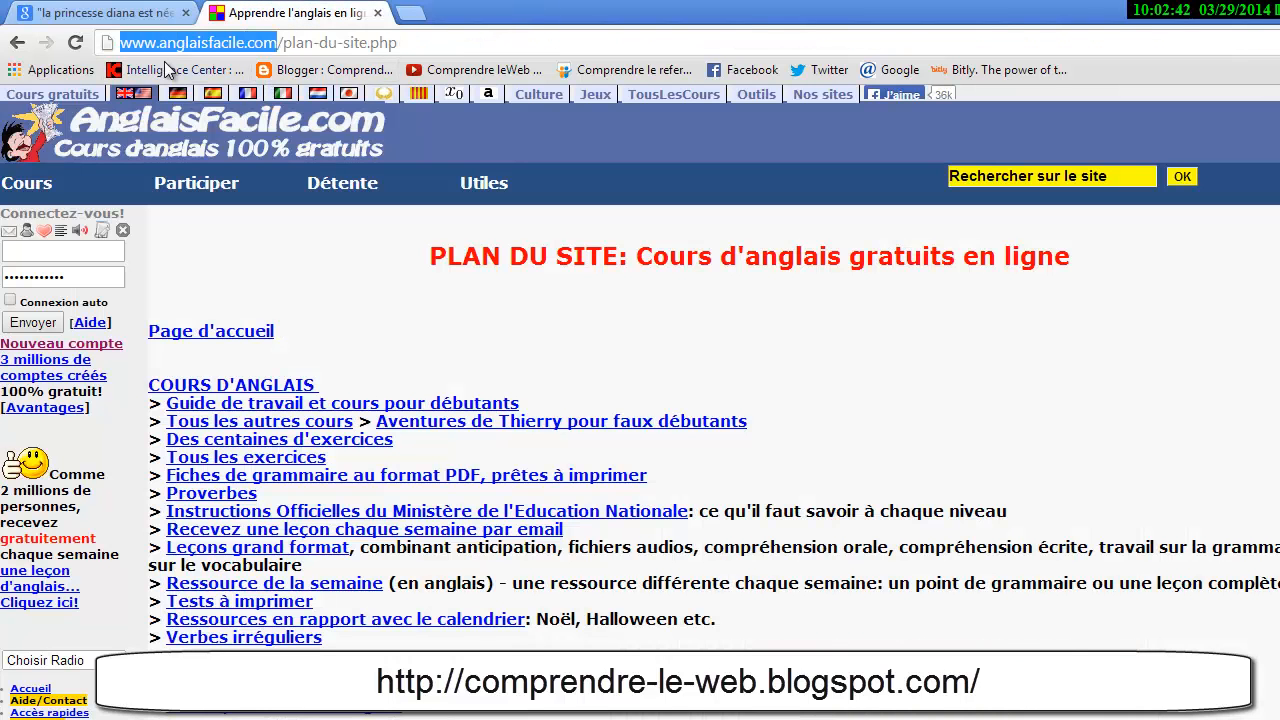
right_click(180, 44)
click(267, 96)
key(ctrl+Tab)
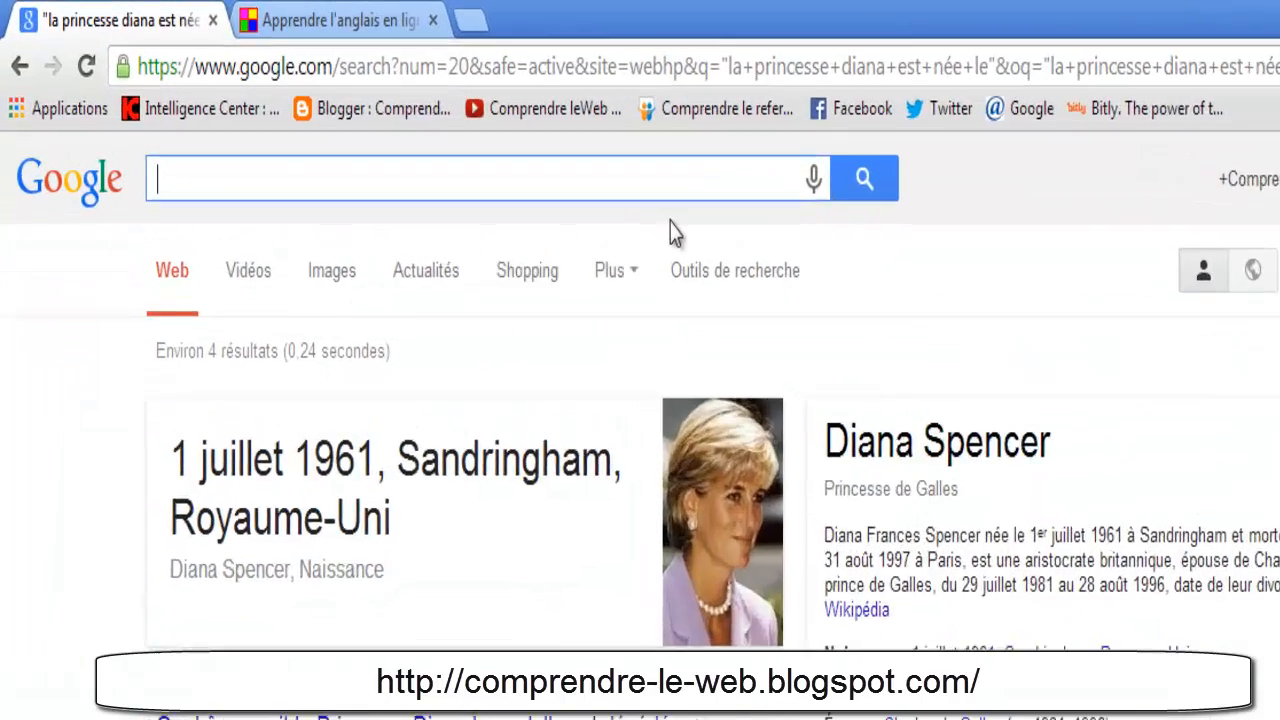
text(relat)
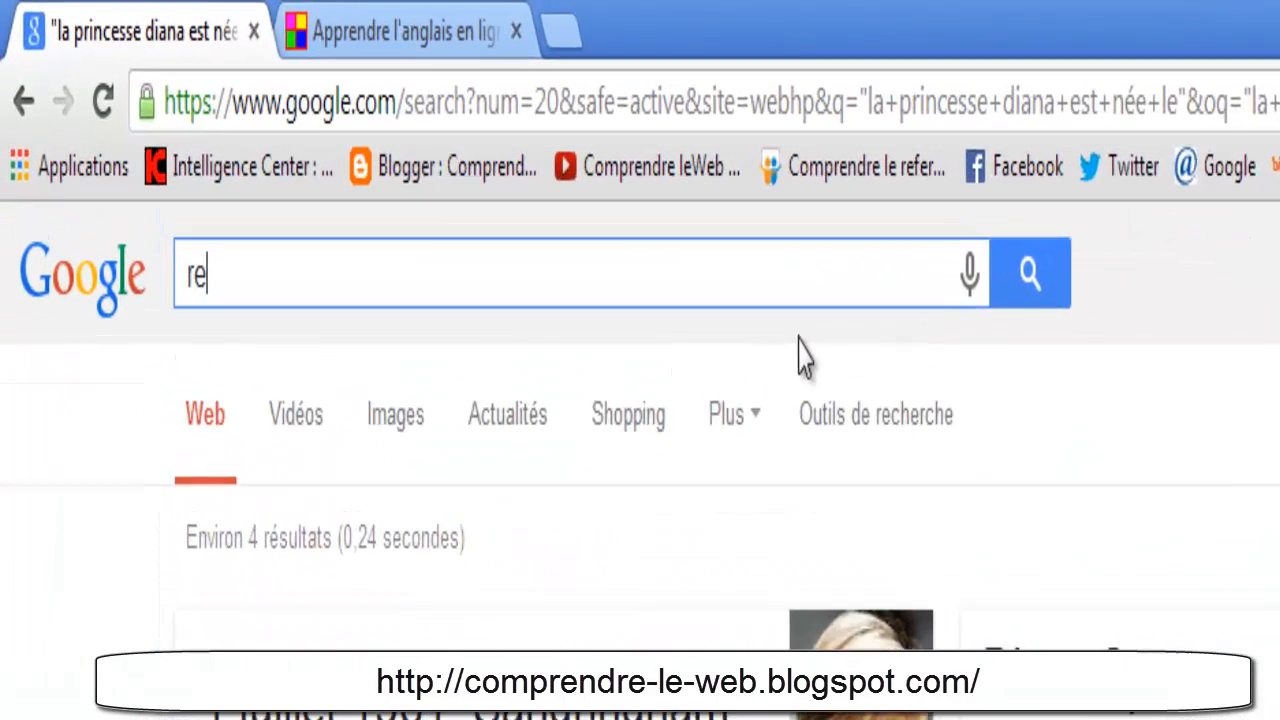
text(ed:)
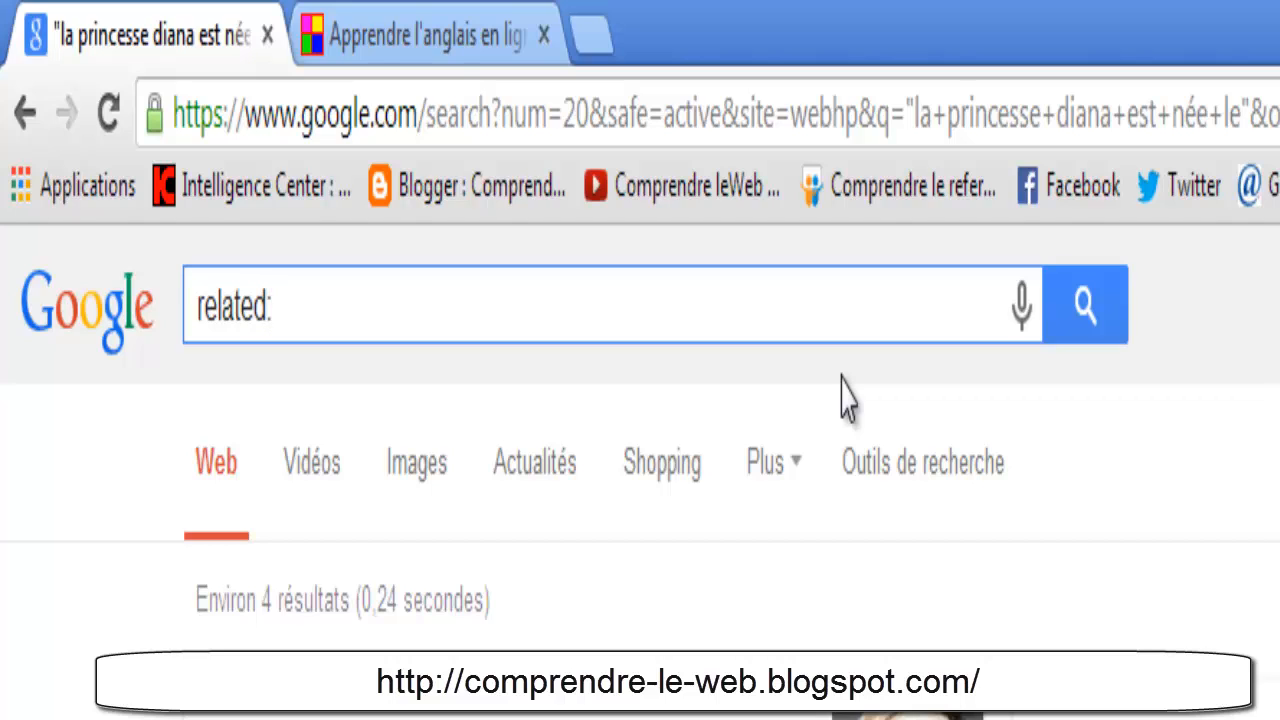
key(ctrl+v)
key(BackSpace)
key(Return)
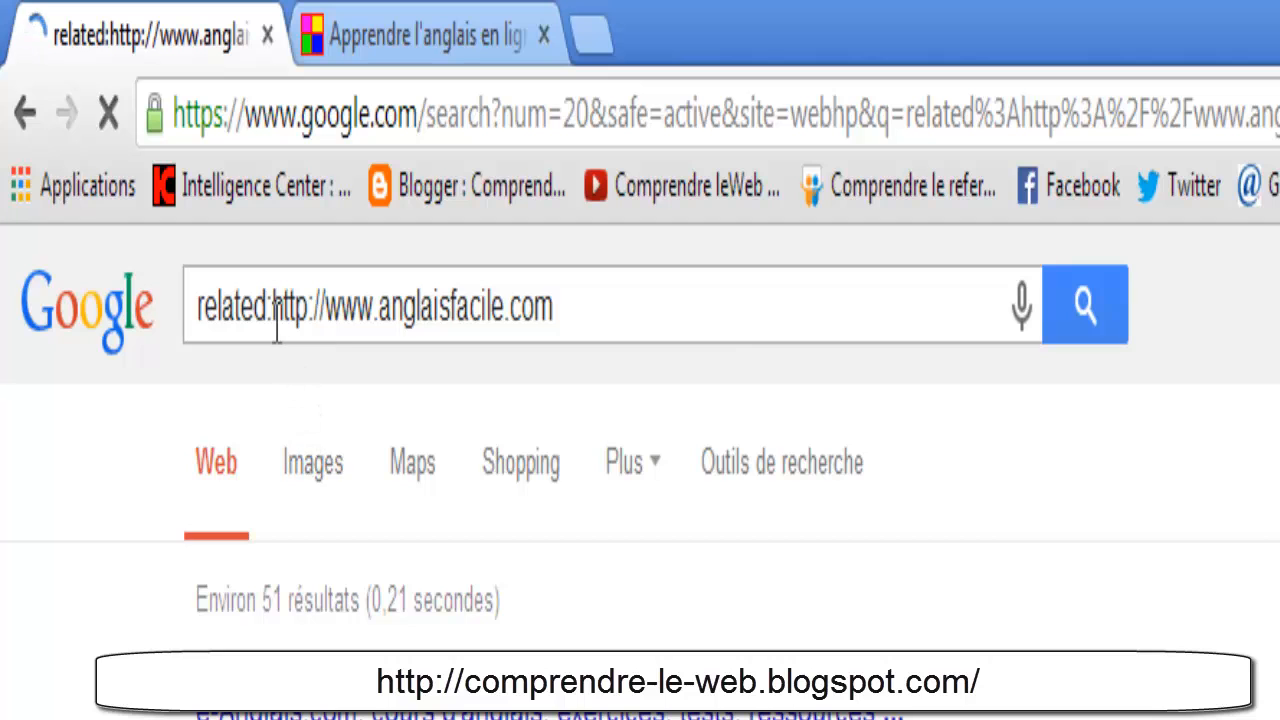
- Highlight the site address in the query and look through the list of related sites
drag(277, 318, 586, 306)
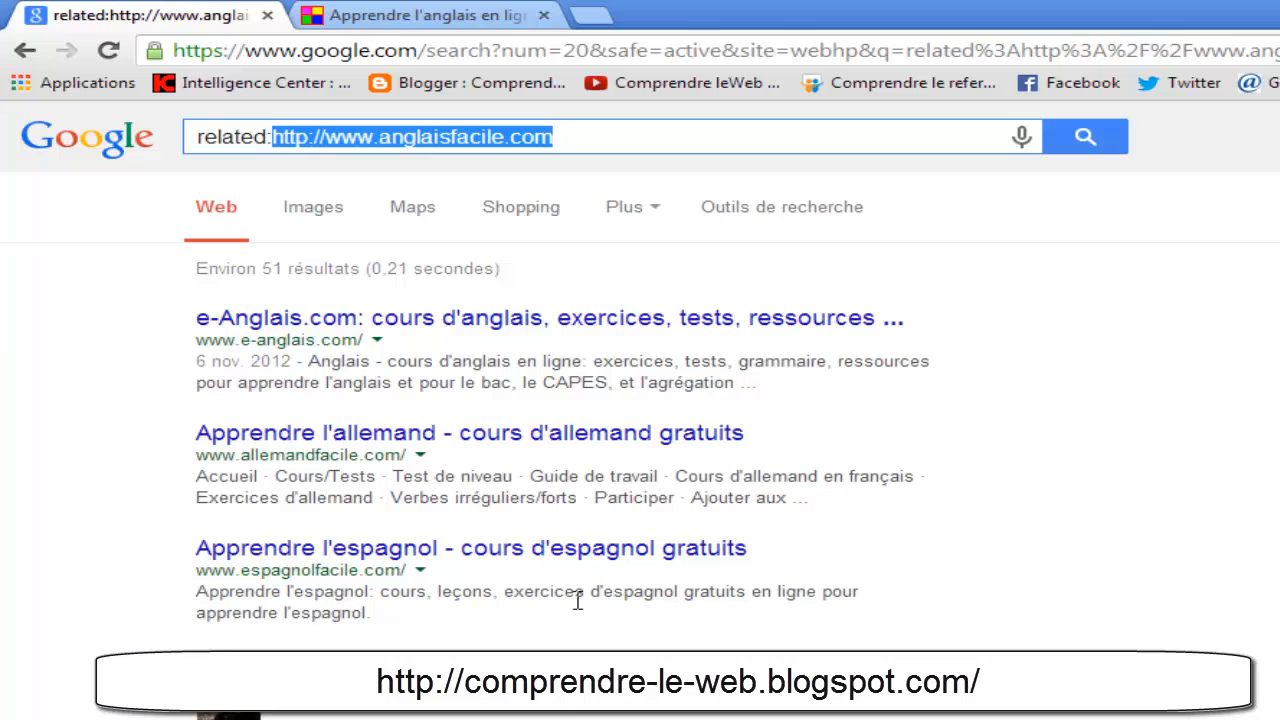
click(104, 474)
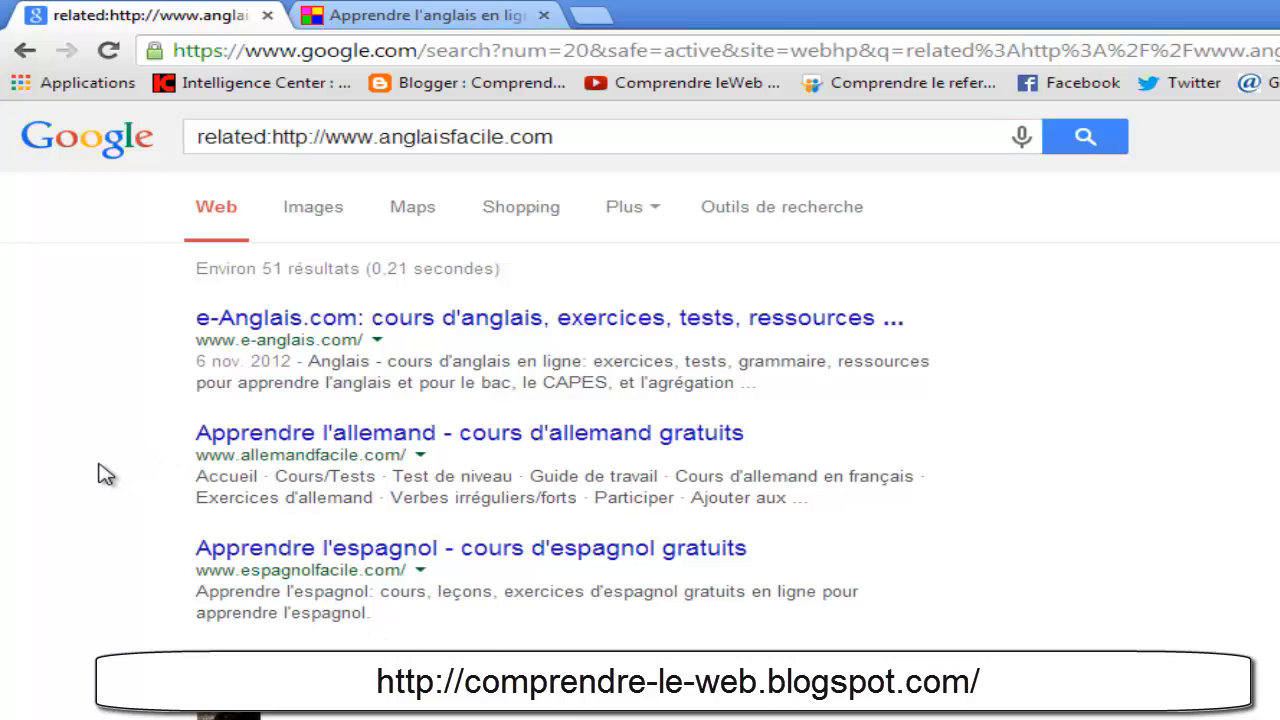
scroll(104, 474, down, 5)
scroll(104, 474, up, 5)
- Replace the related operator in the query with site, add the words anglais pour adulte and run the search
click(266, 138)
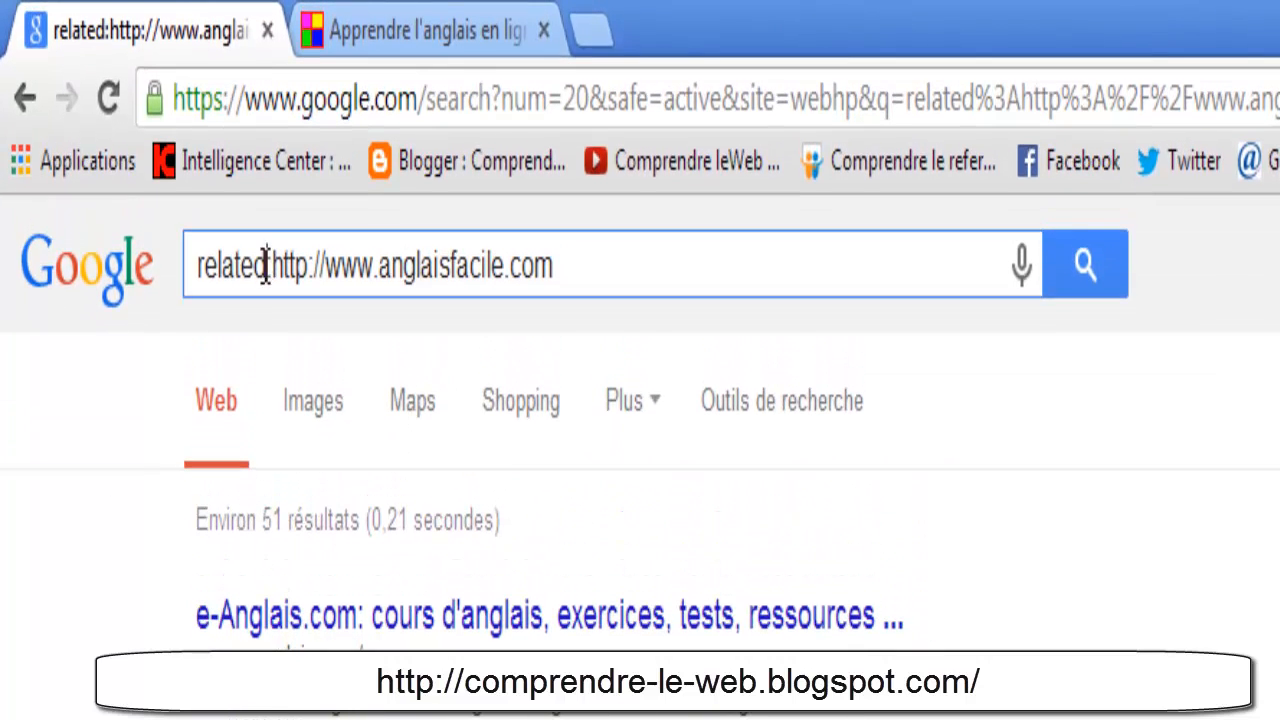
drag(266, 268, 197, 266)
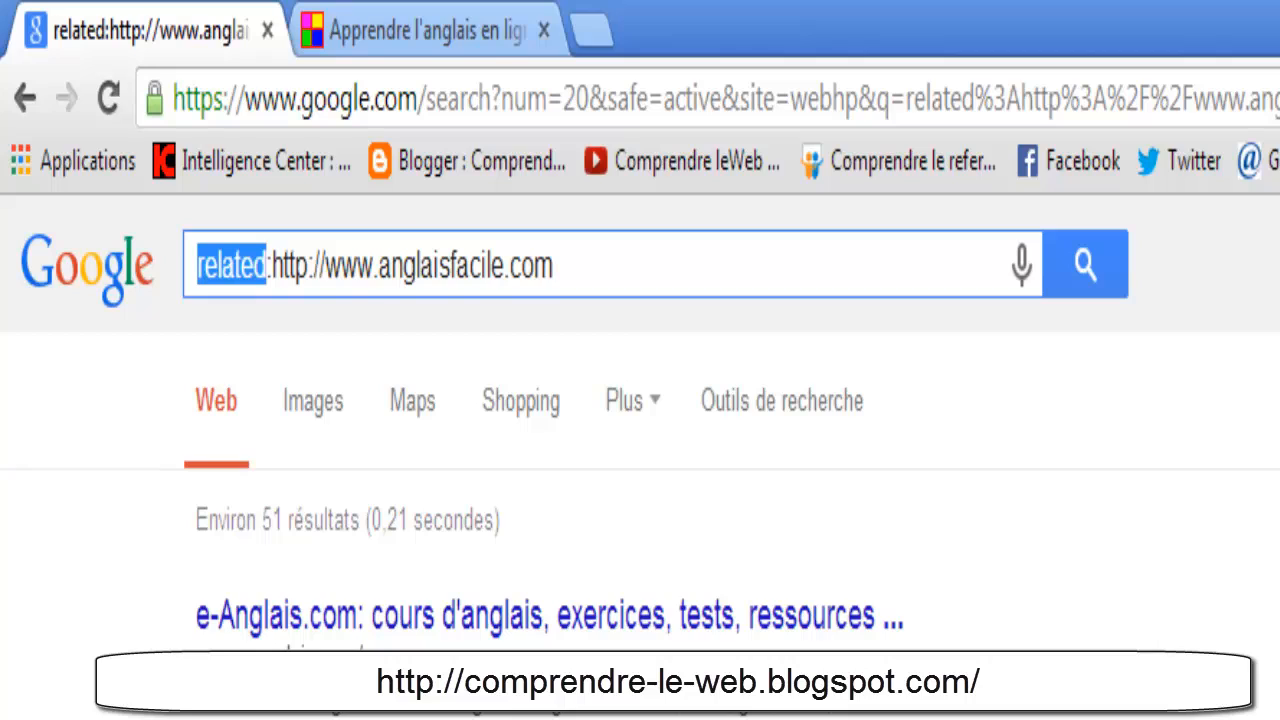
text(si)
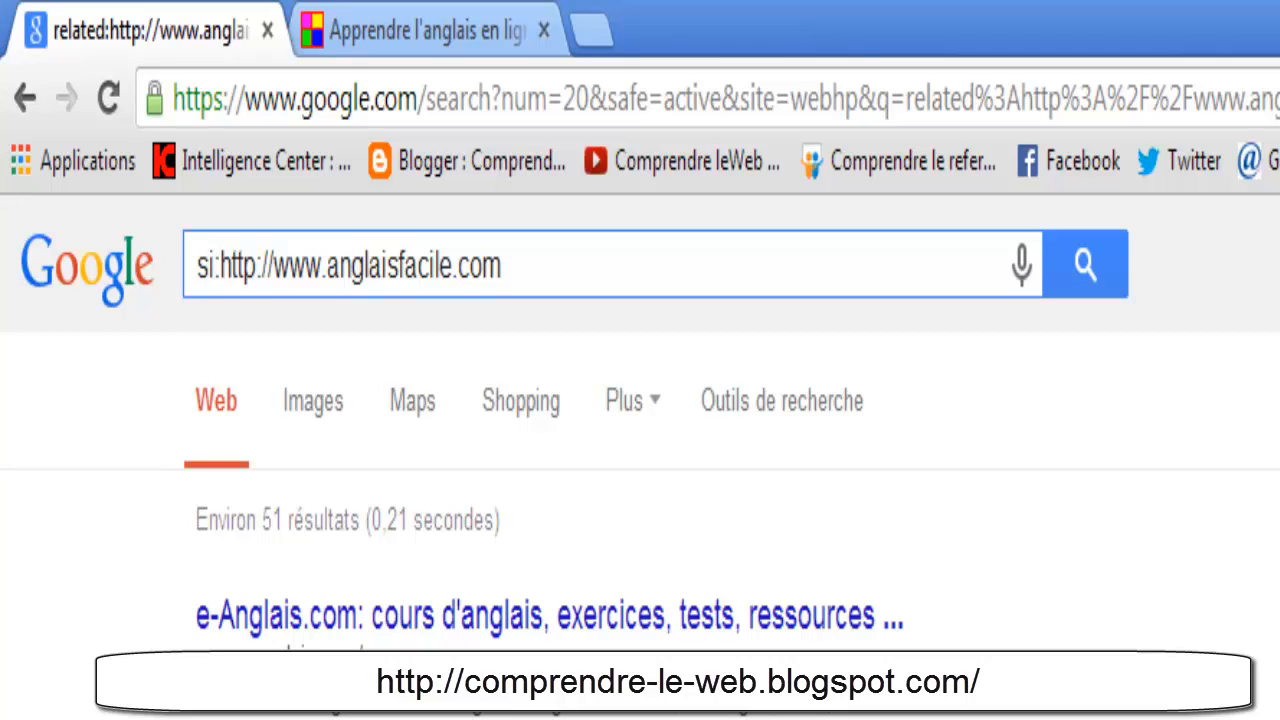
text(te)
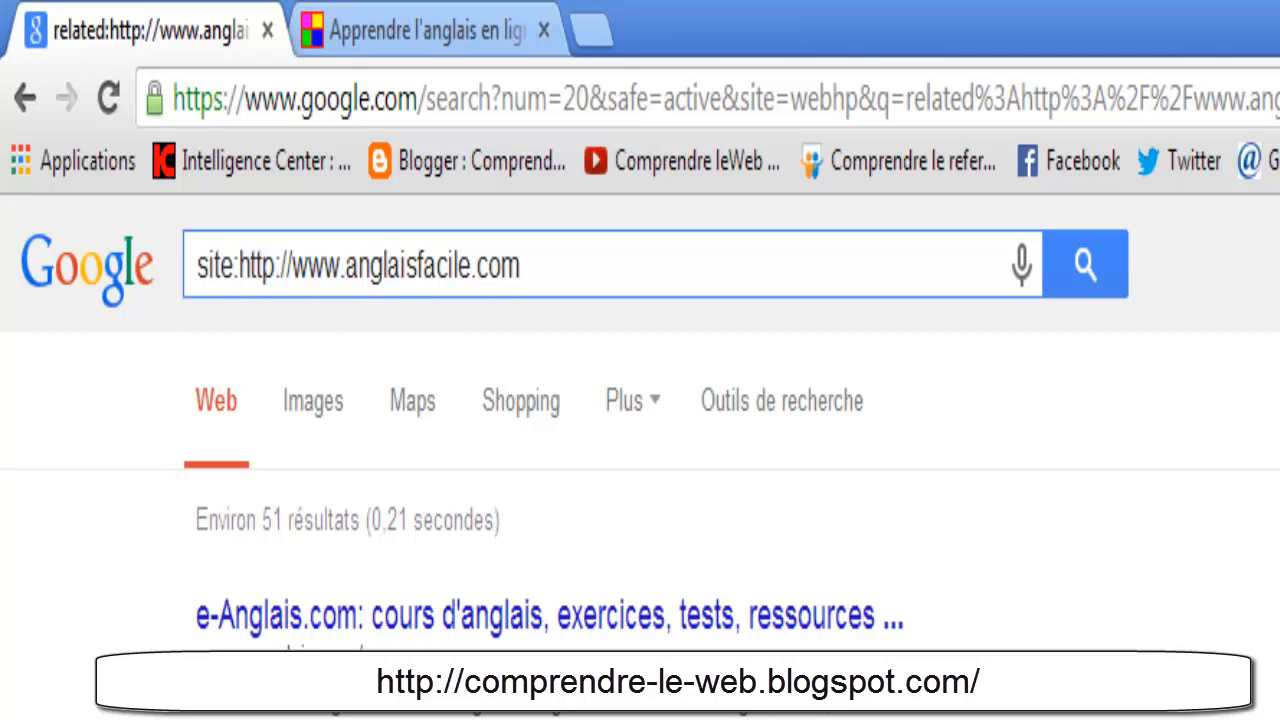
click(606, 271)
text(angl)
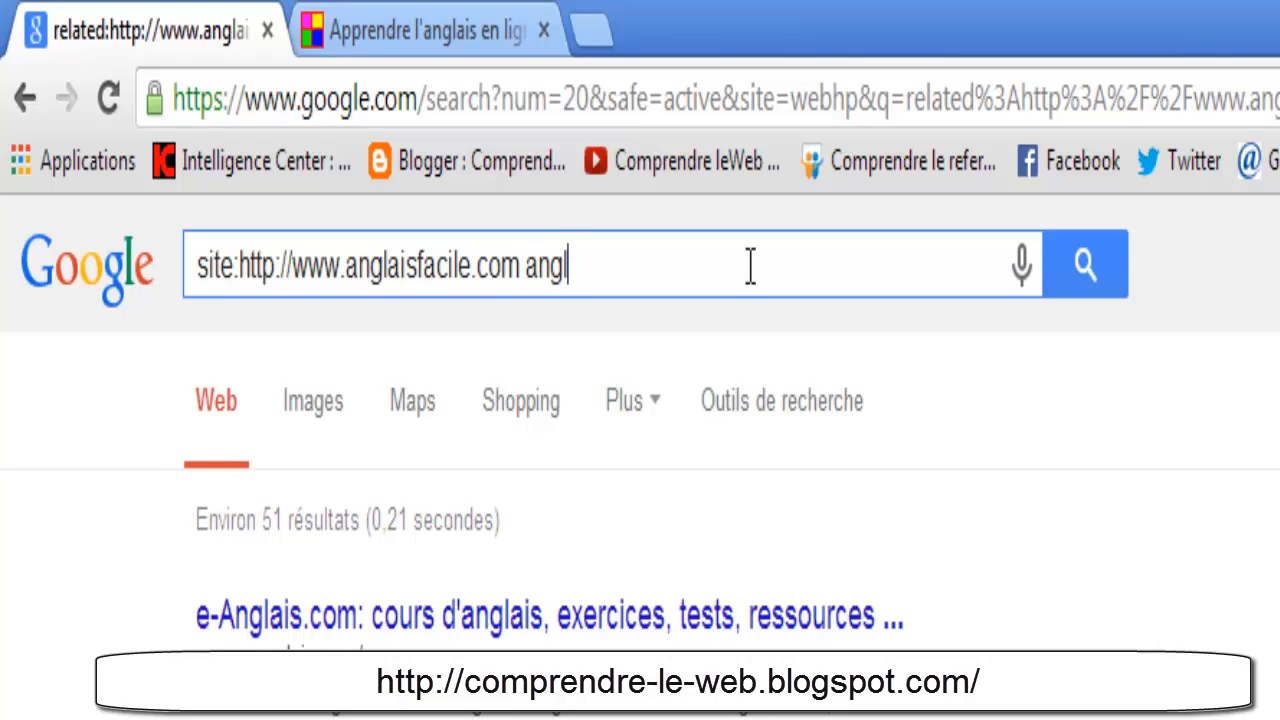
text(ais pour )
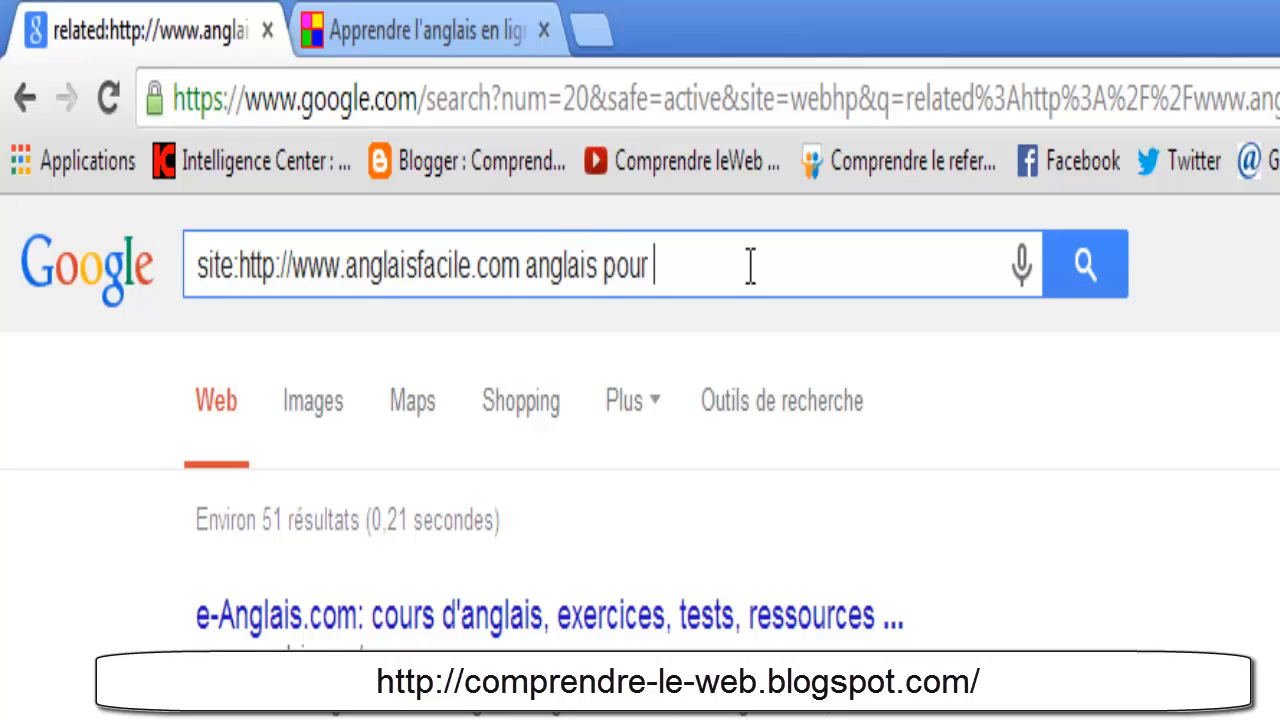
text(adulte)
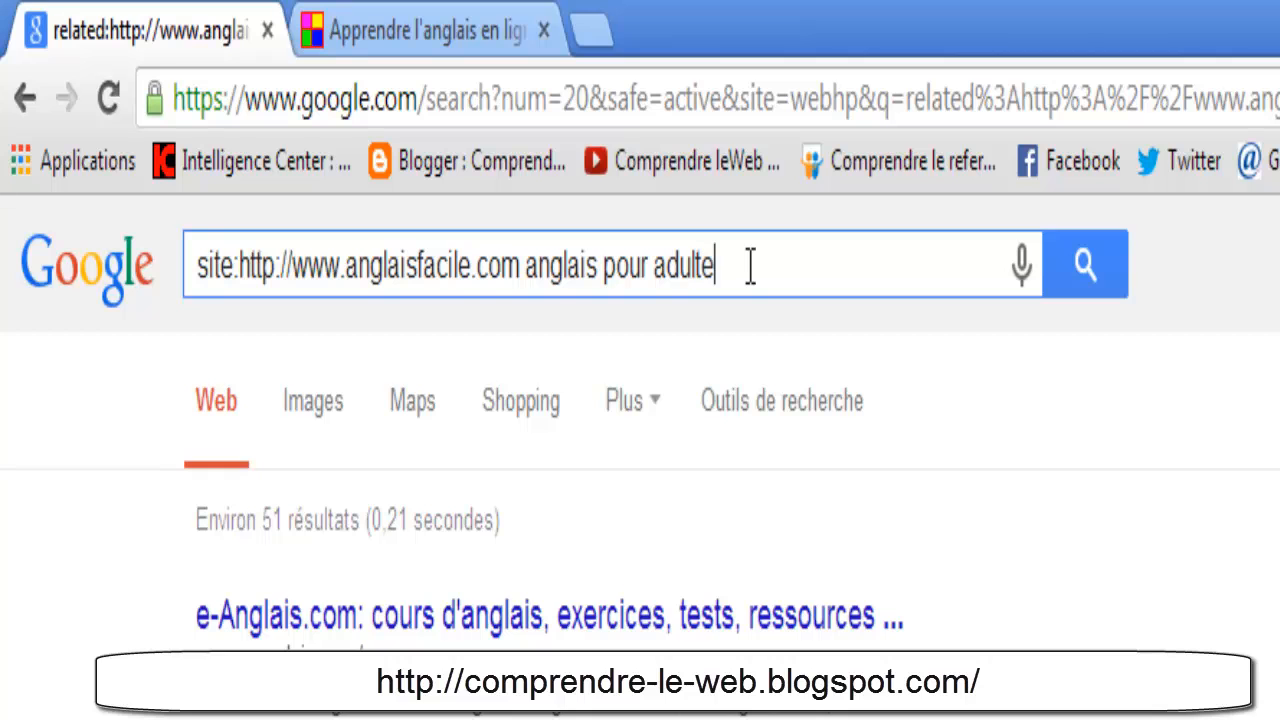
click(1078, 290)
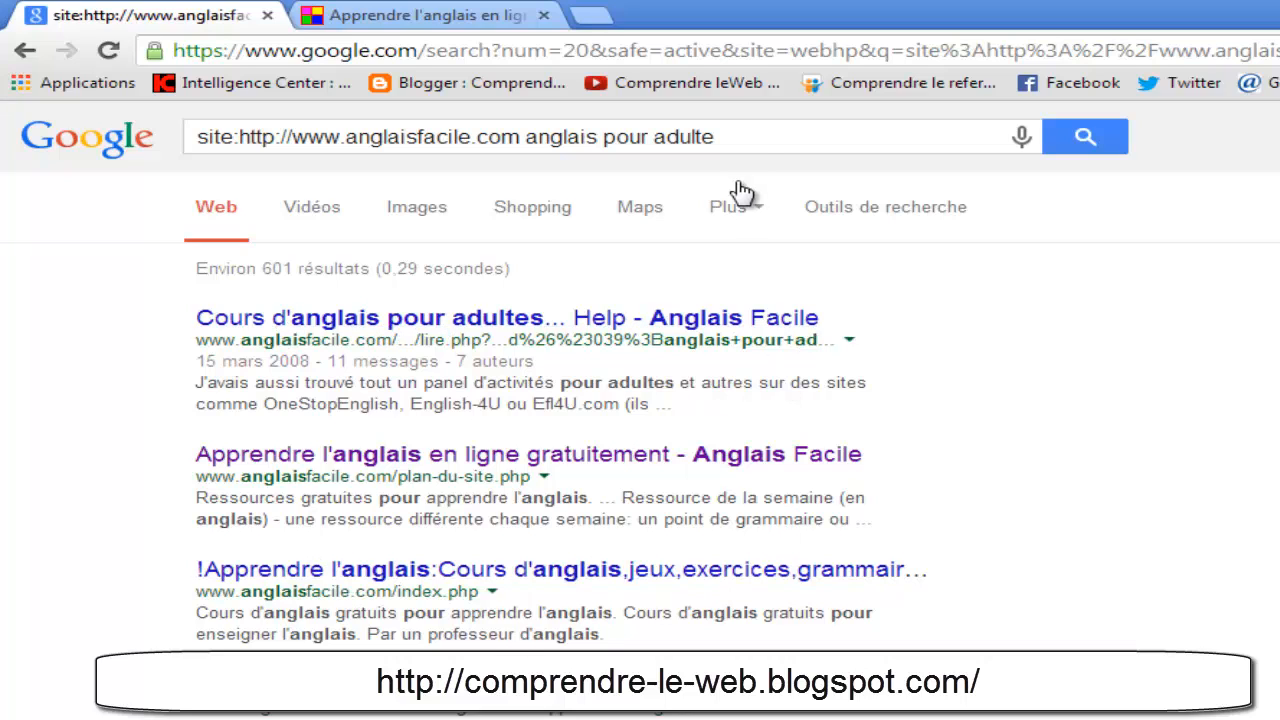
- Replace the whole query with ext:pdf "cours d'anglais" and run the search
drag(752, 138, 178, 212)
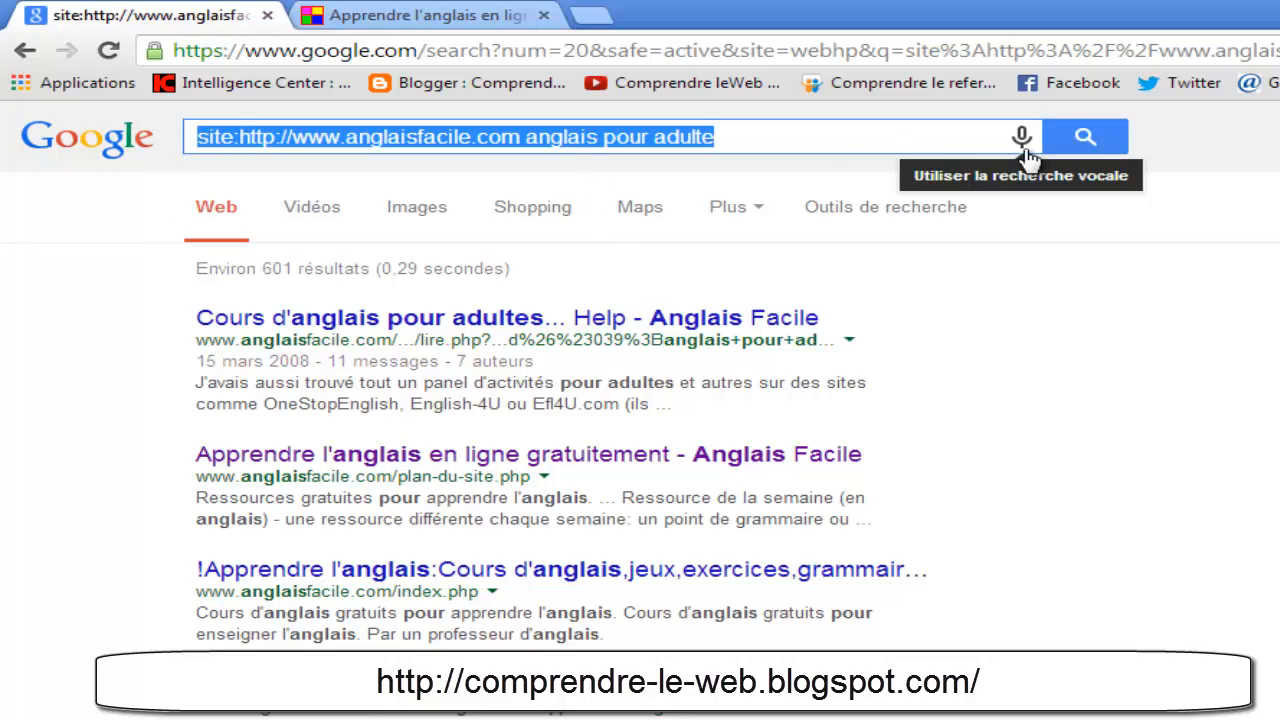
key(BackSpace)
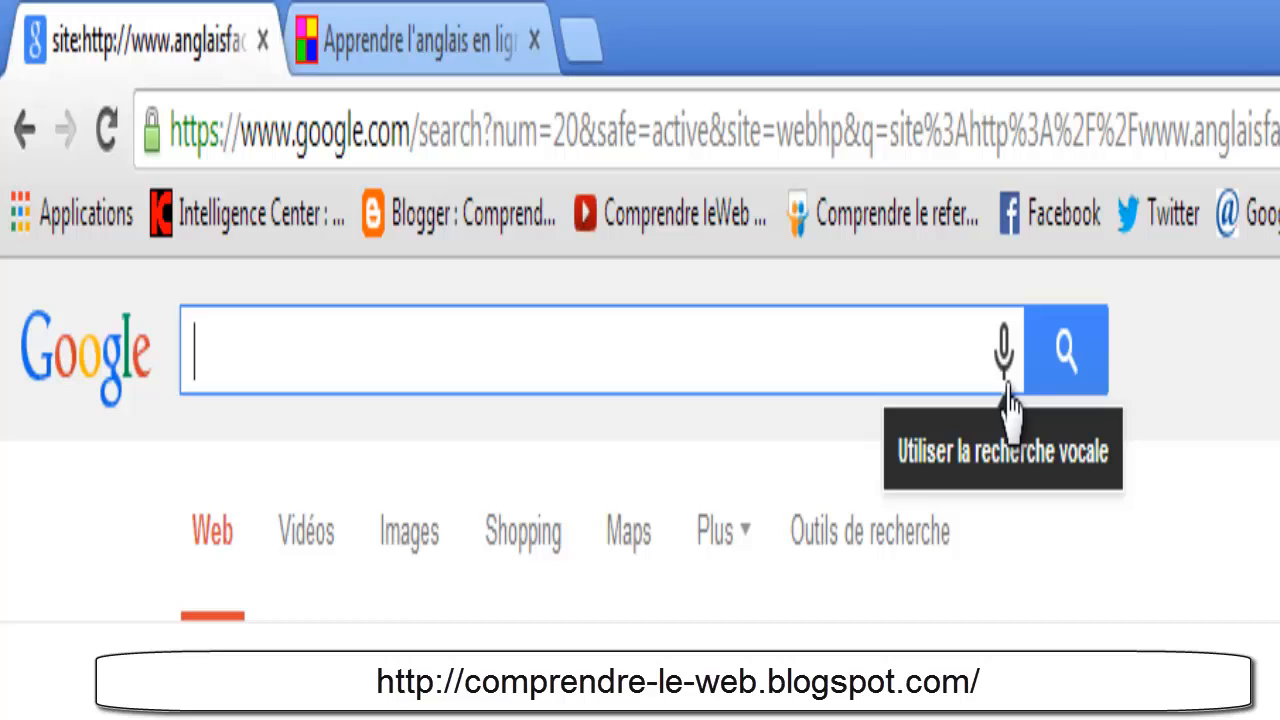
text(ext)
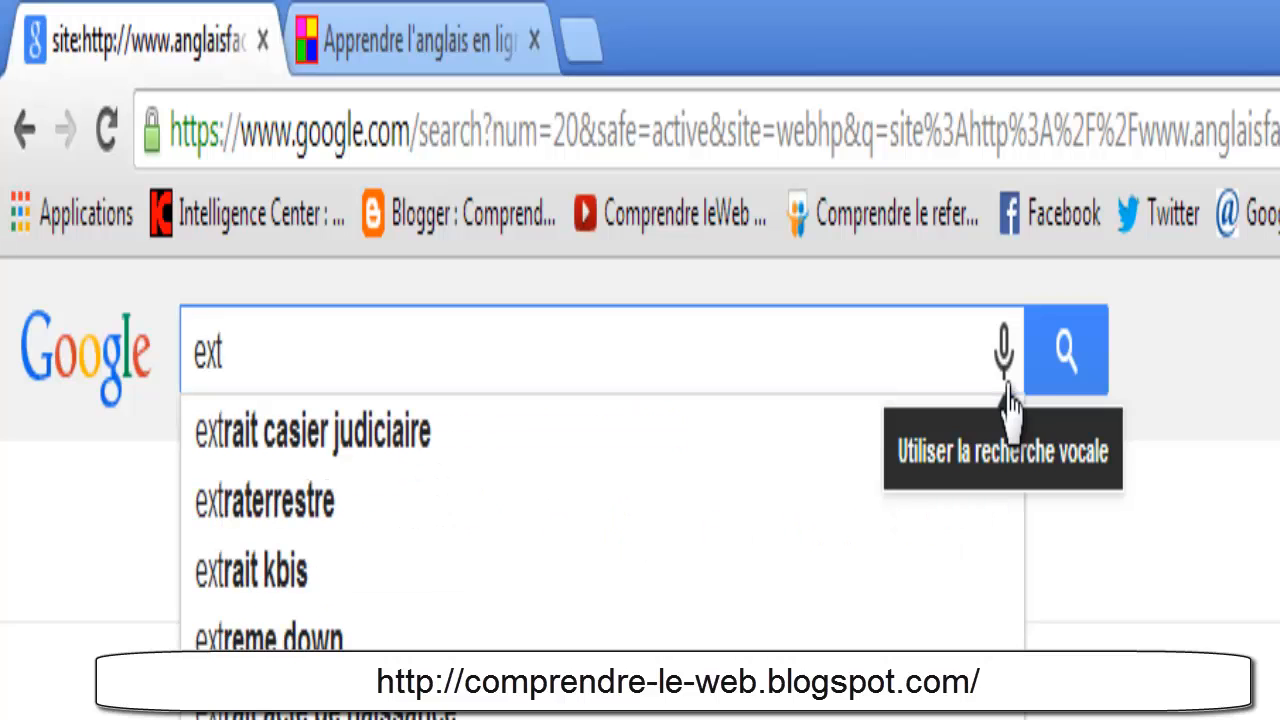
text(:pdf )
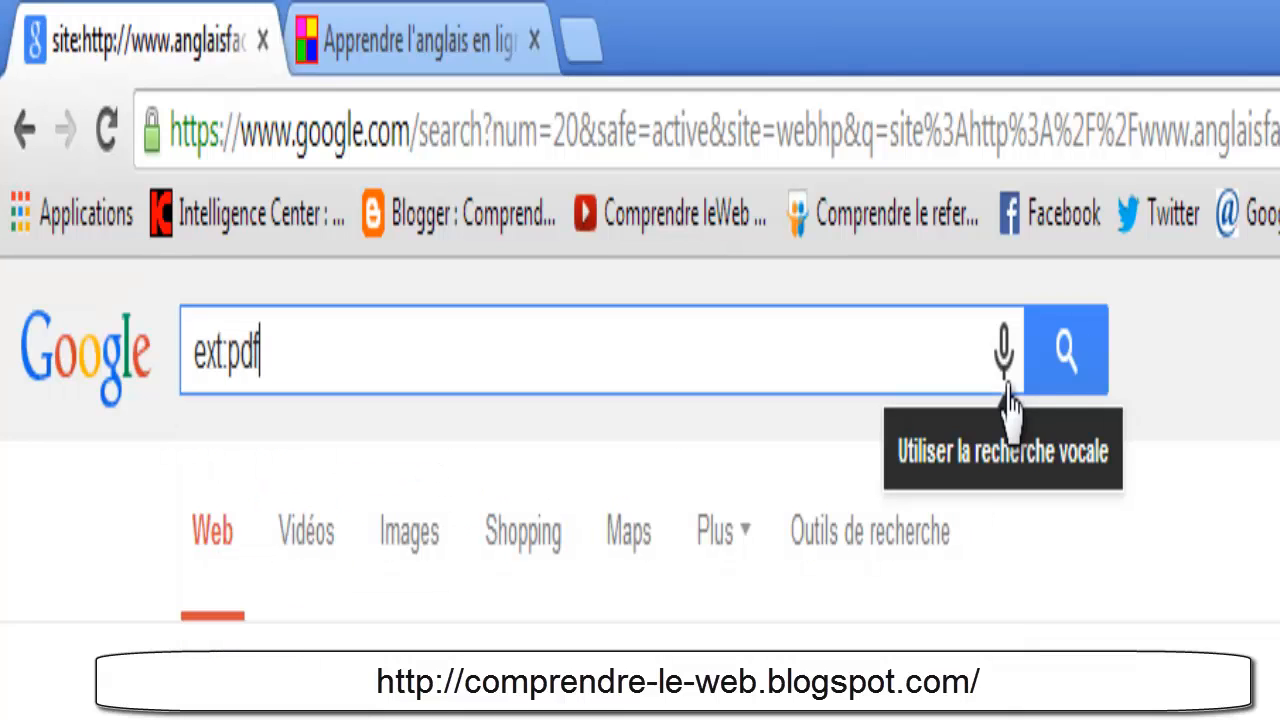
text("cour")
key(Left)
text(cour)
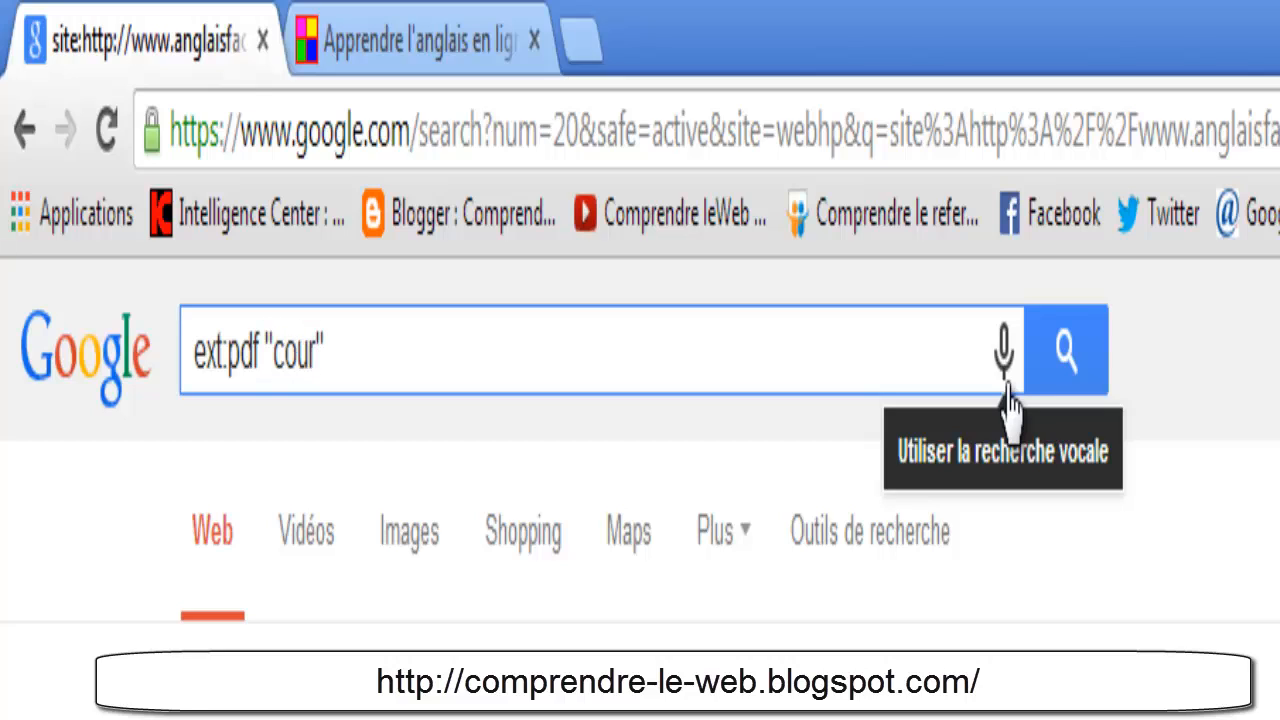
text(s d'a)
text(nglais)
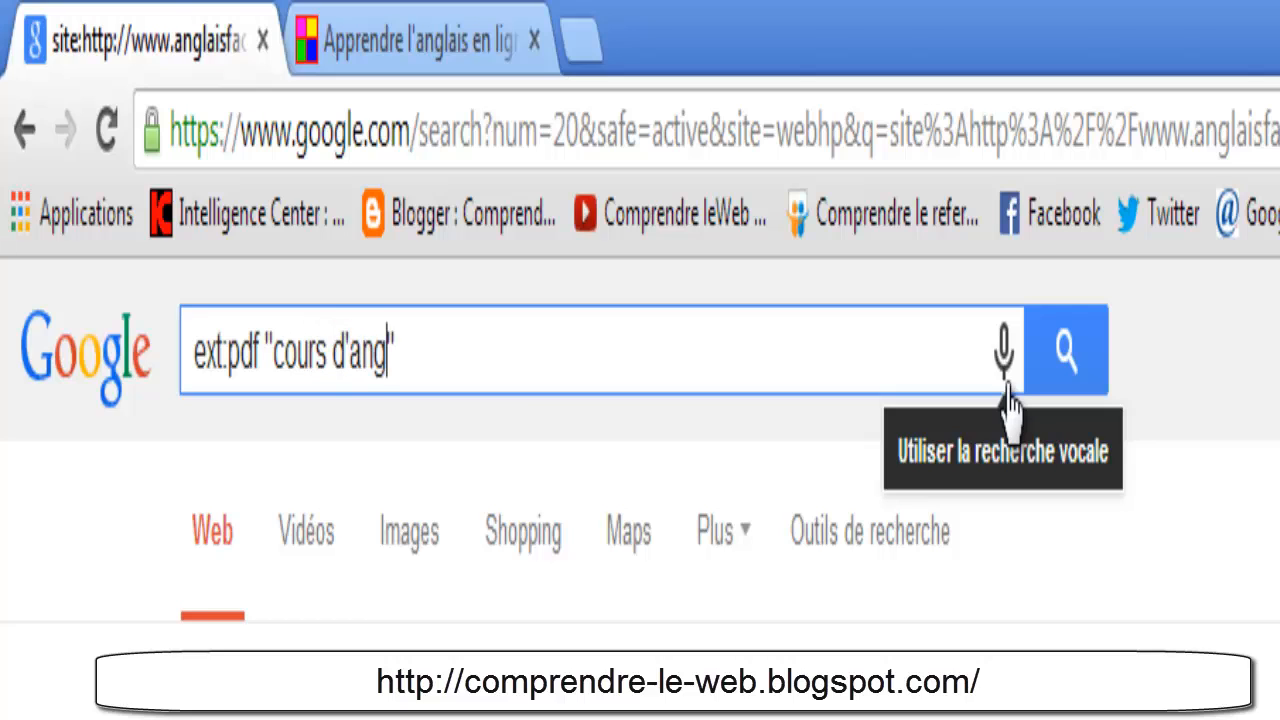
key(Return)
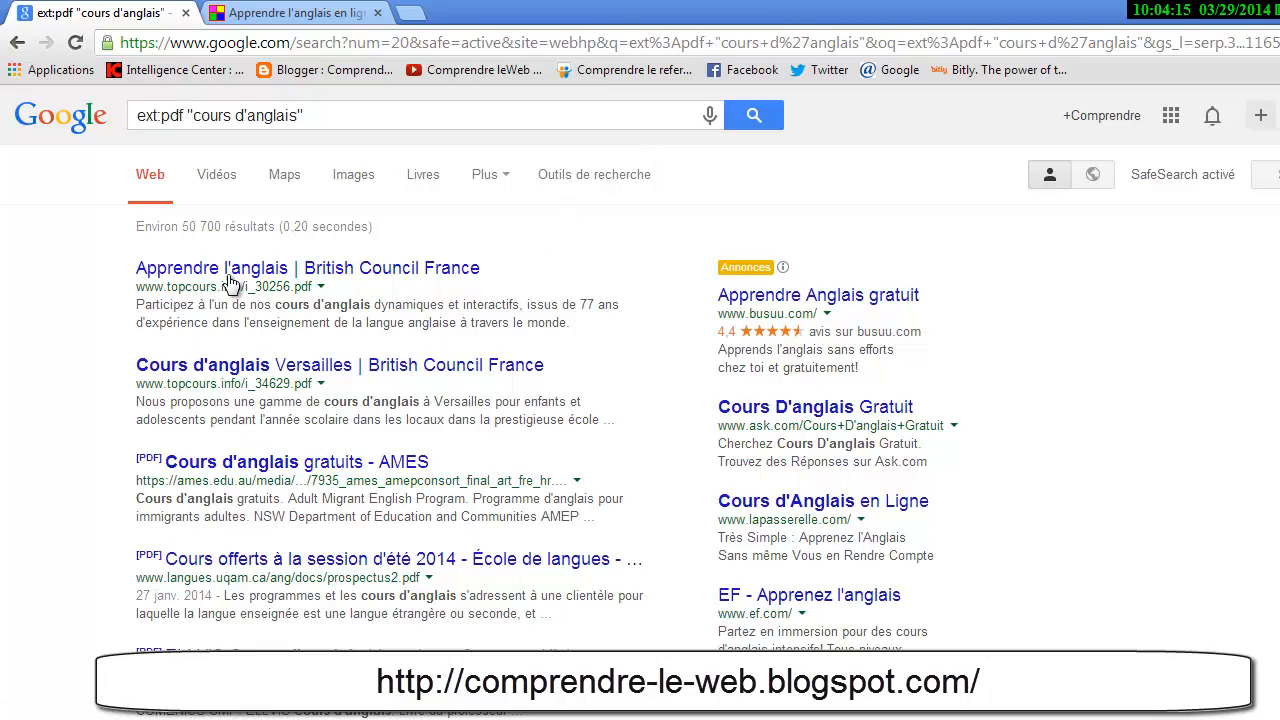
- Look through the PDF results, change the extension in the query to doc, and look through the new results
scroll(164, 470, down, 1)
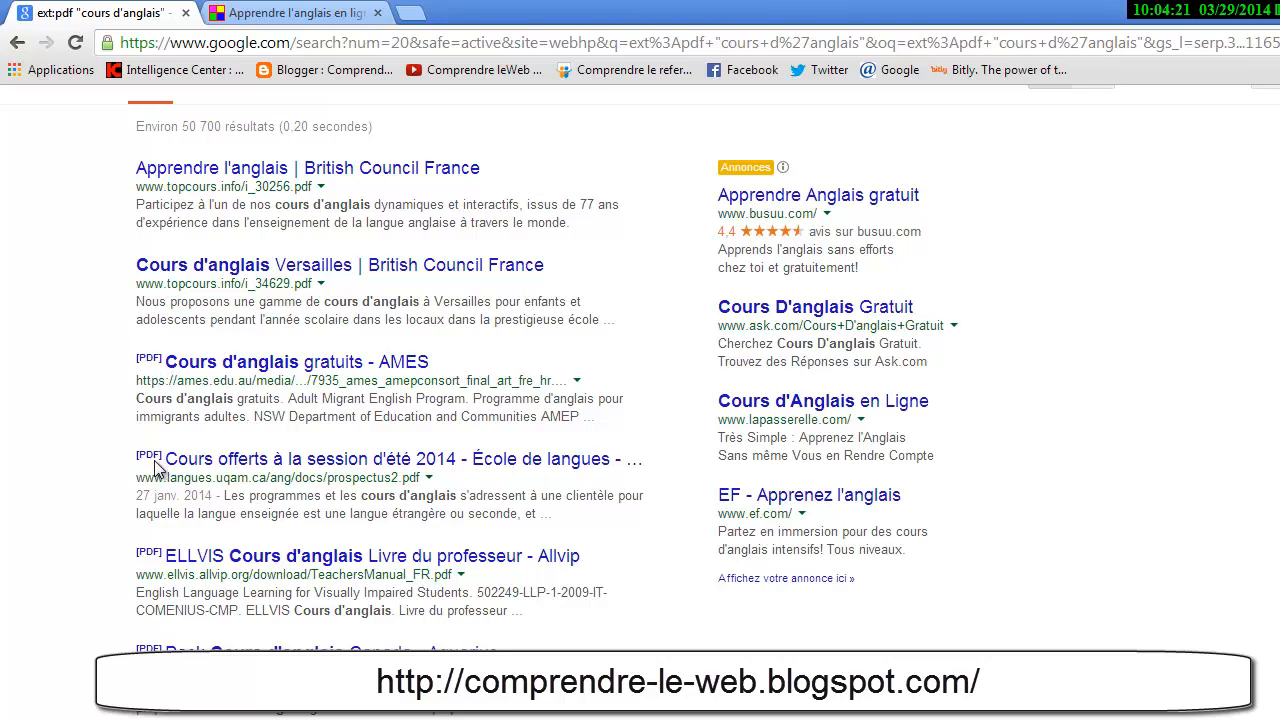
scroll(182, 571, up, 1)
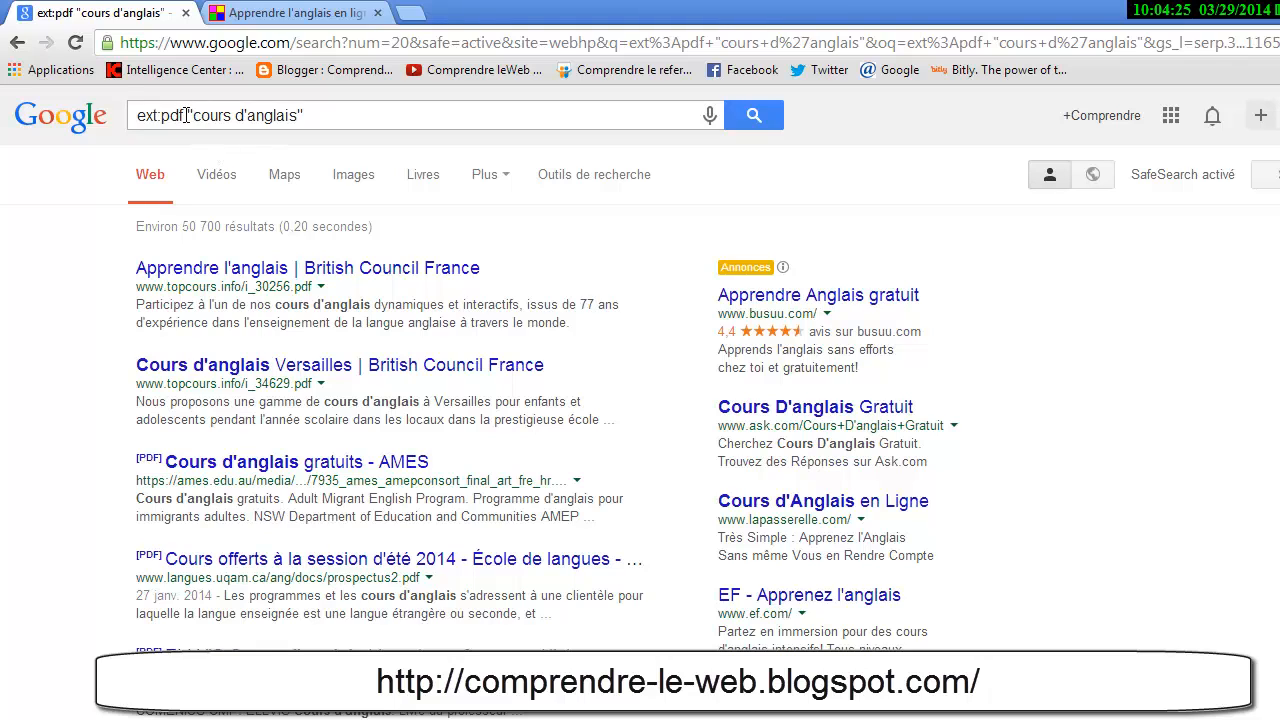
drag(183, 115, 166, 122)
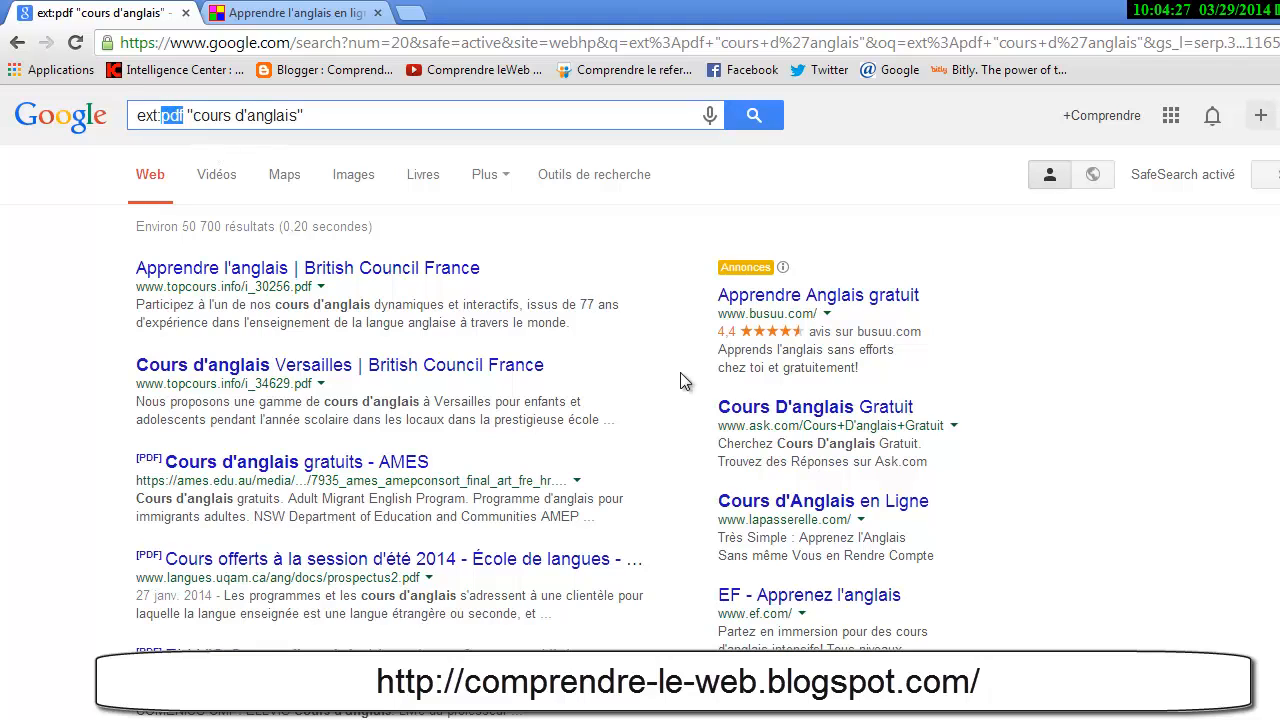
text(doc)
key(Return)
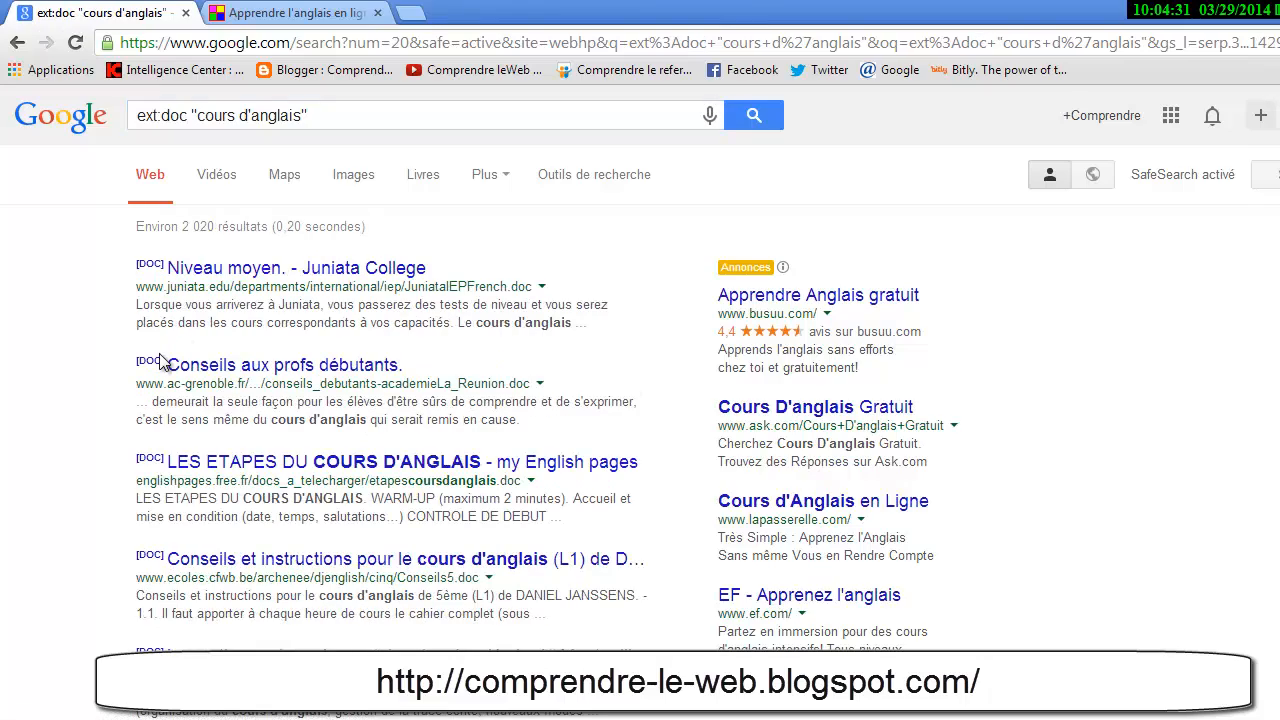
scroll(293, 590, down, 4)
scroll(293, 590, up, 4)
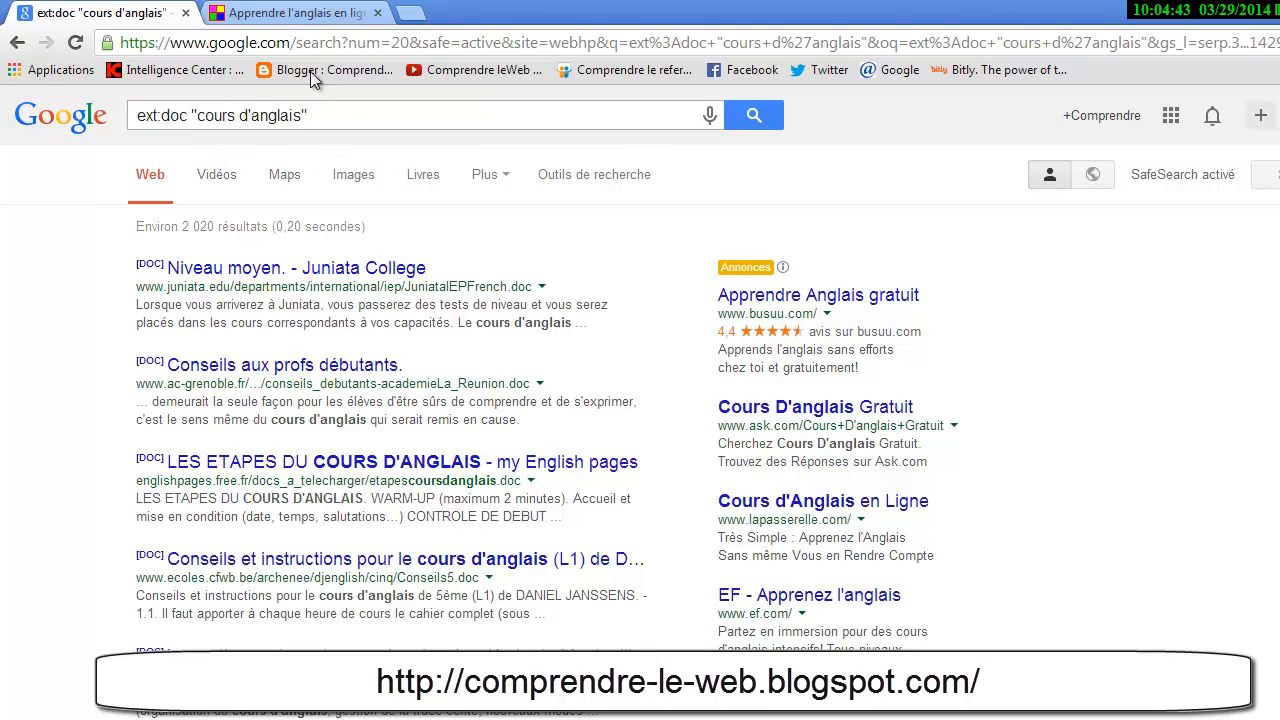
- Copy the base address of the open English-course site and replace the Google query with it, without the trailing slash
click(337, 14)
right_click(227, 44)
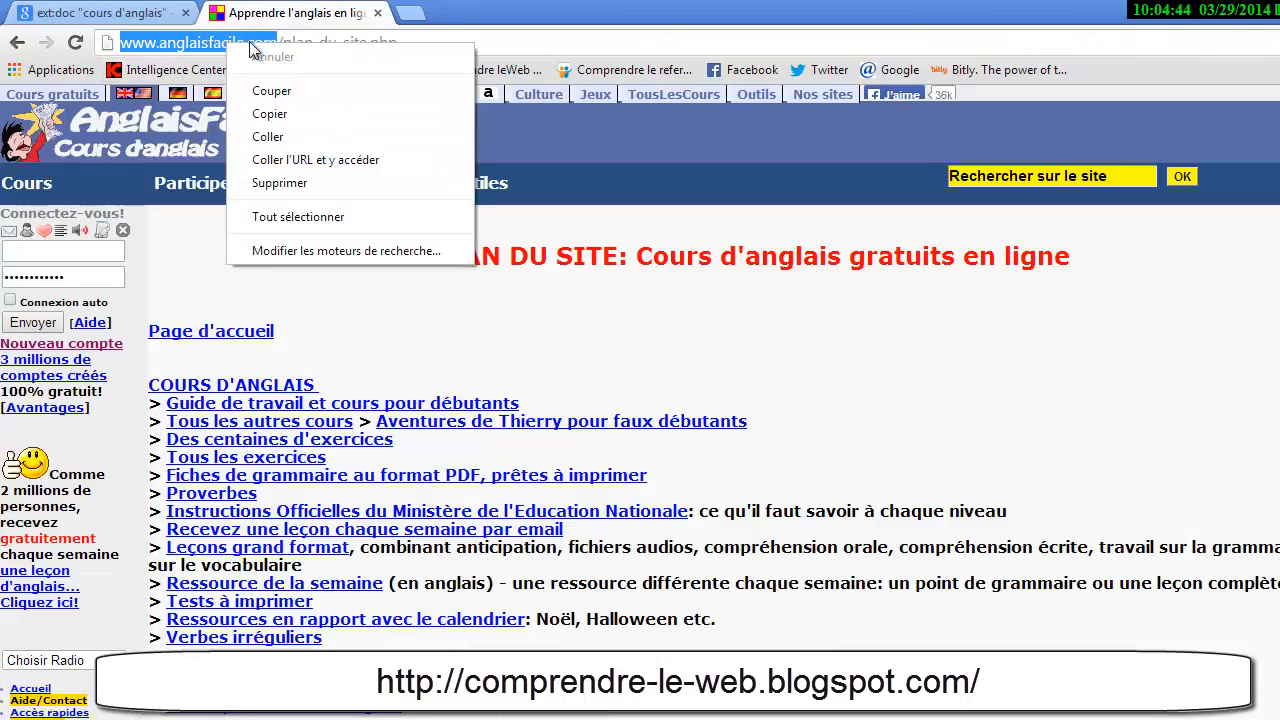
click(318, 114)
click(140, 14)
drag(318, 114, 138, 155)
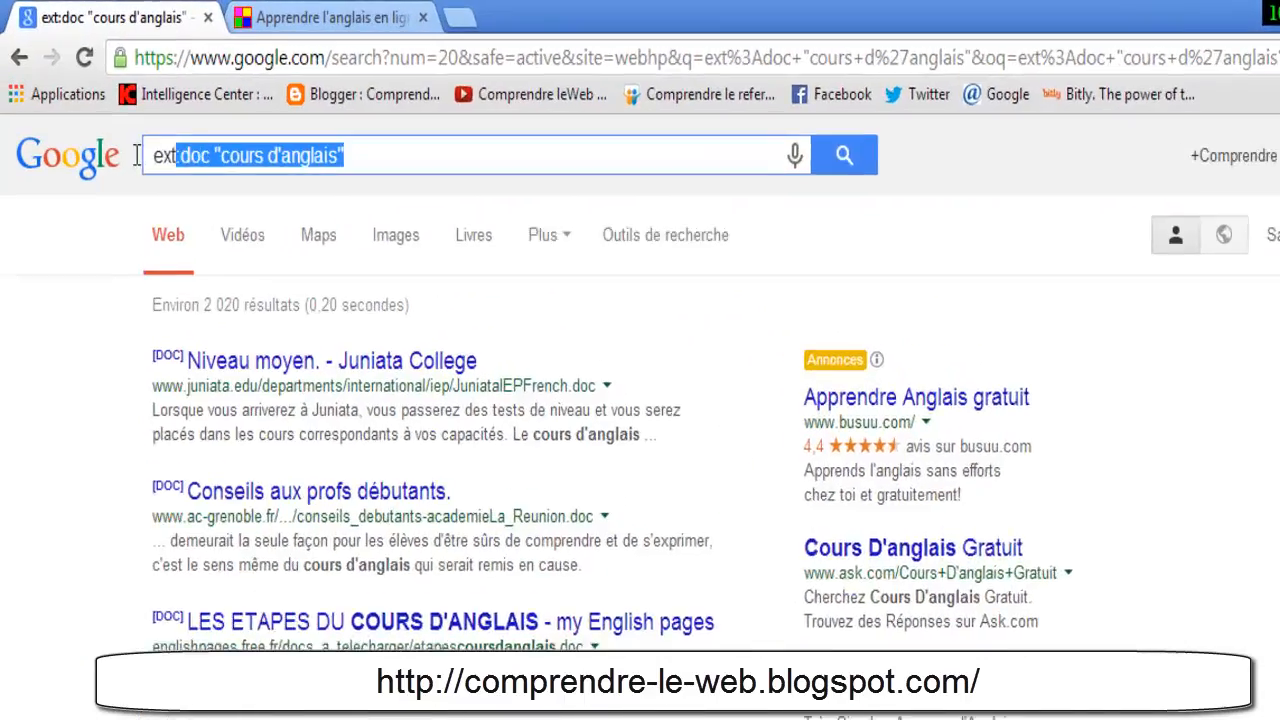
text(http://www.anglaisfacile.com/)
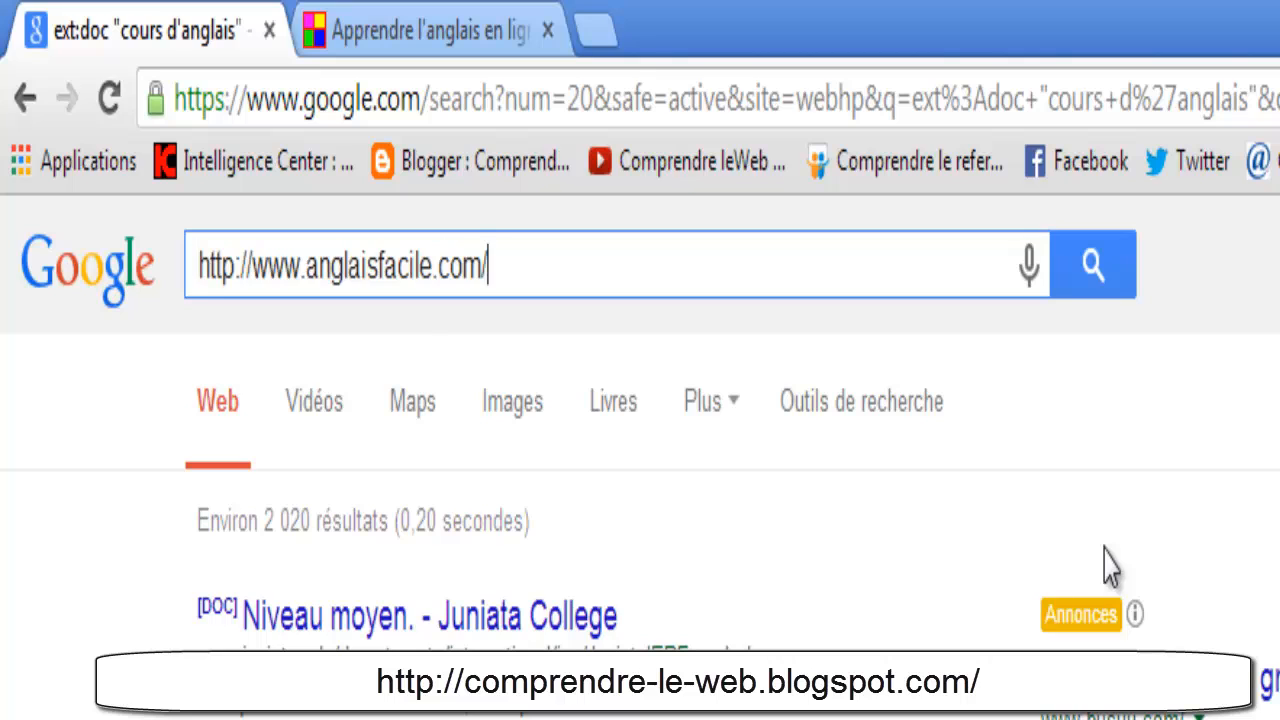
key(BackSpace)
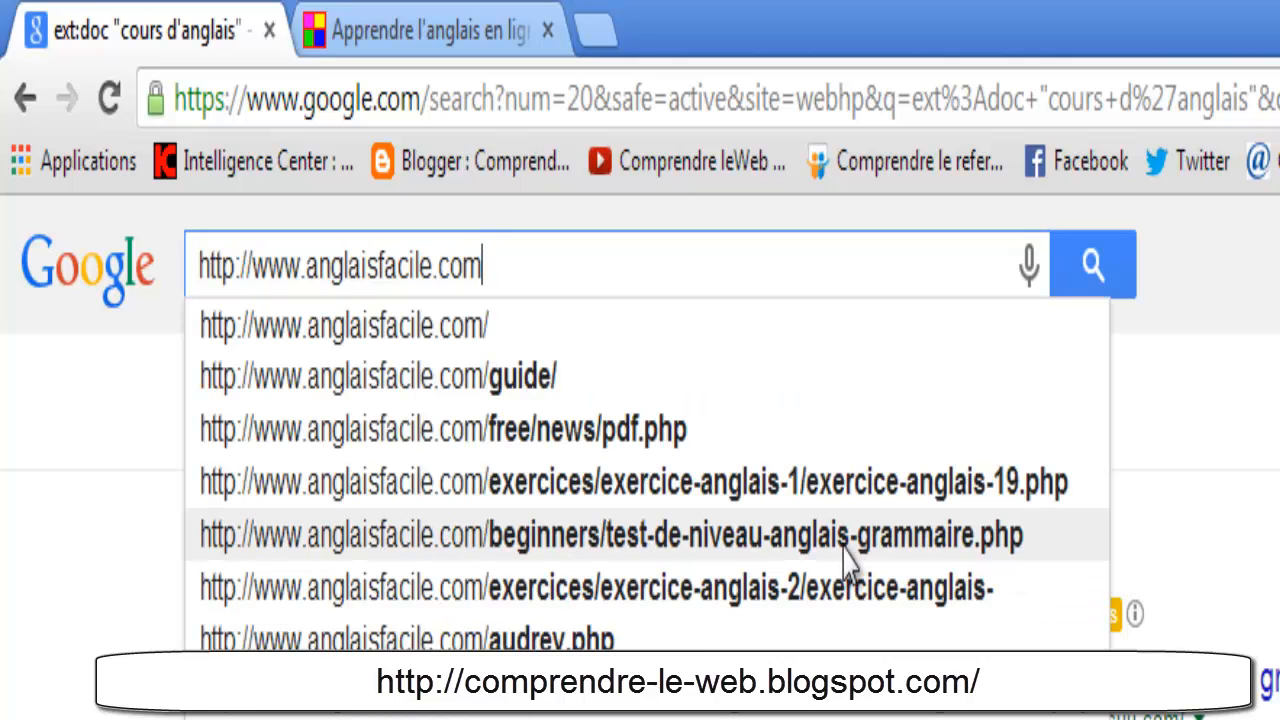
key(Left)
key(Left)
key(Left)
key(Left)
key(Left)
key(Left)
key(Left)
key(Left)
key(Left)
key(Left)
key(Left)
key(Left)
key(Left)
key(Left)
key(Left)
key(Left)
key(Left)
key(Left)
key(Left)
key(Left)
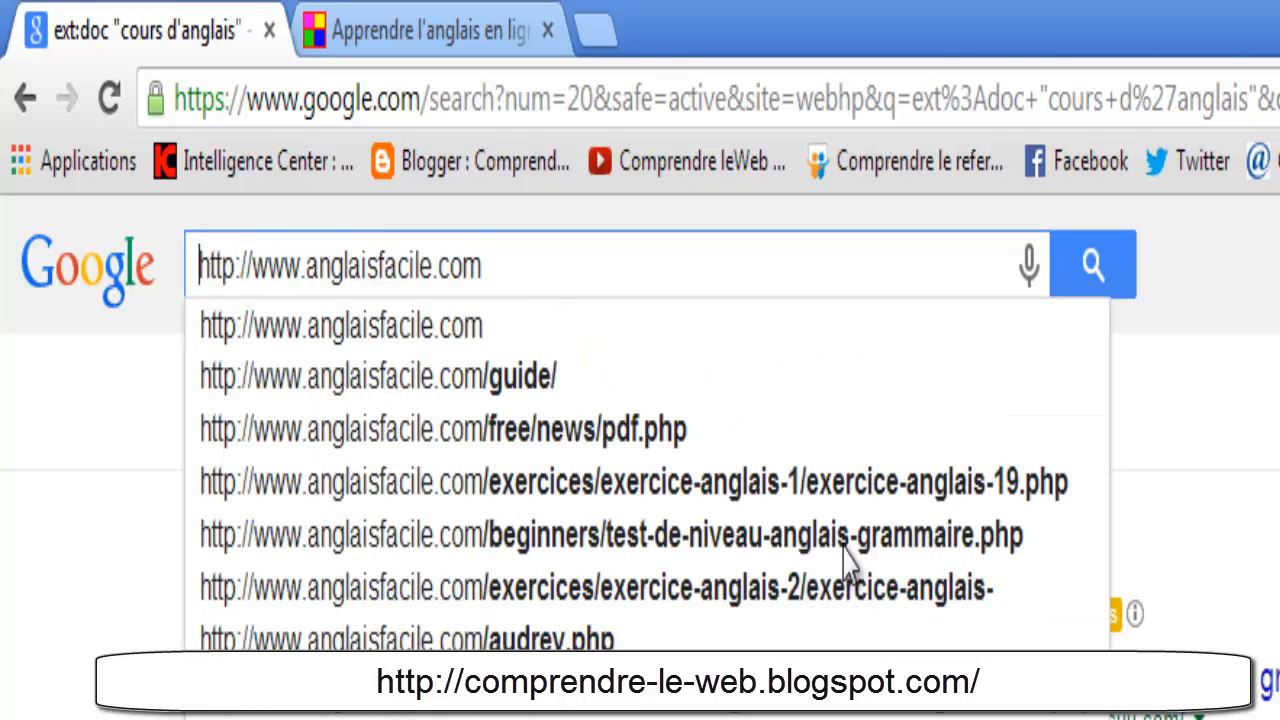
text(info)
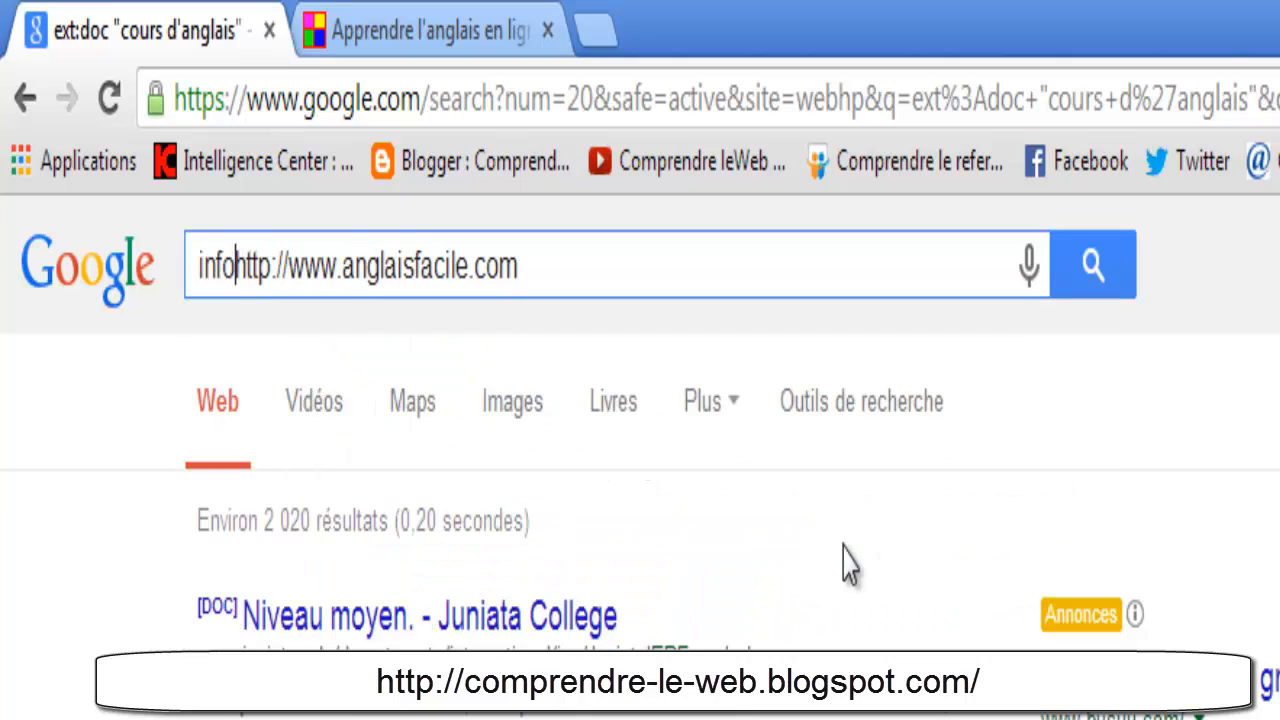
text(:)
key(Return)
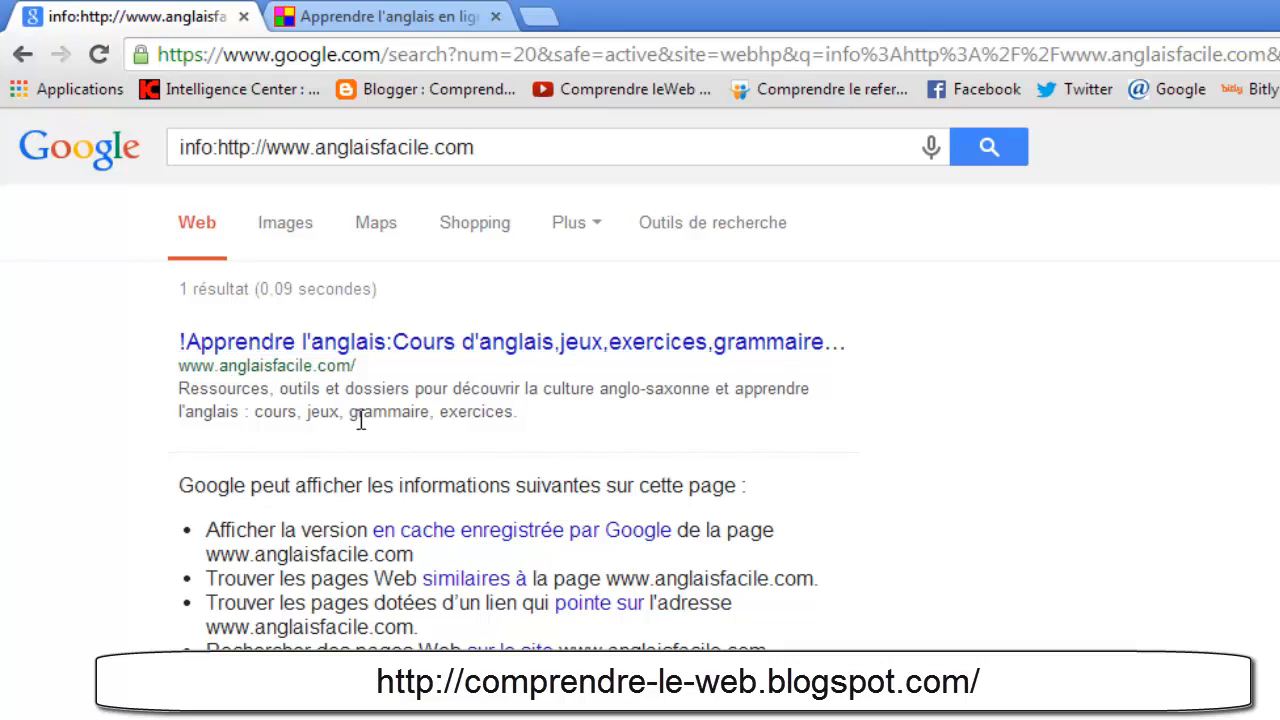
drag(517, 411, 182, 388)
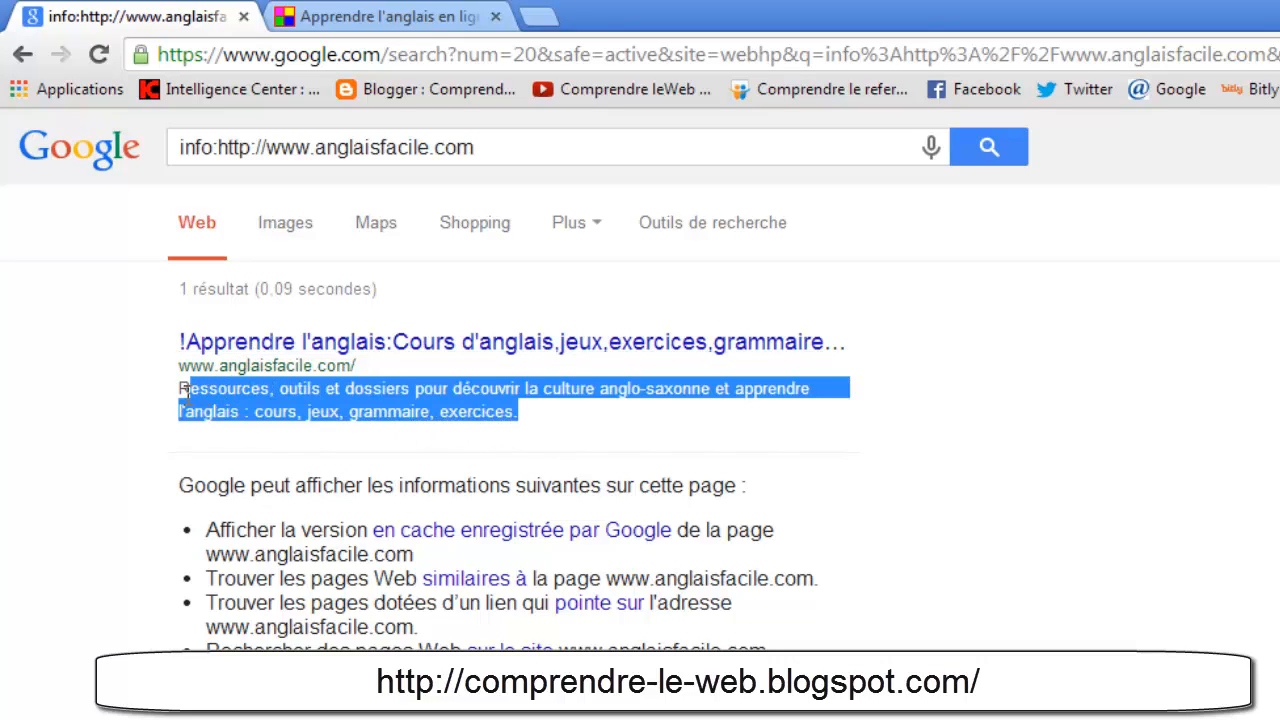
click(430, 445)
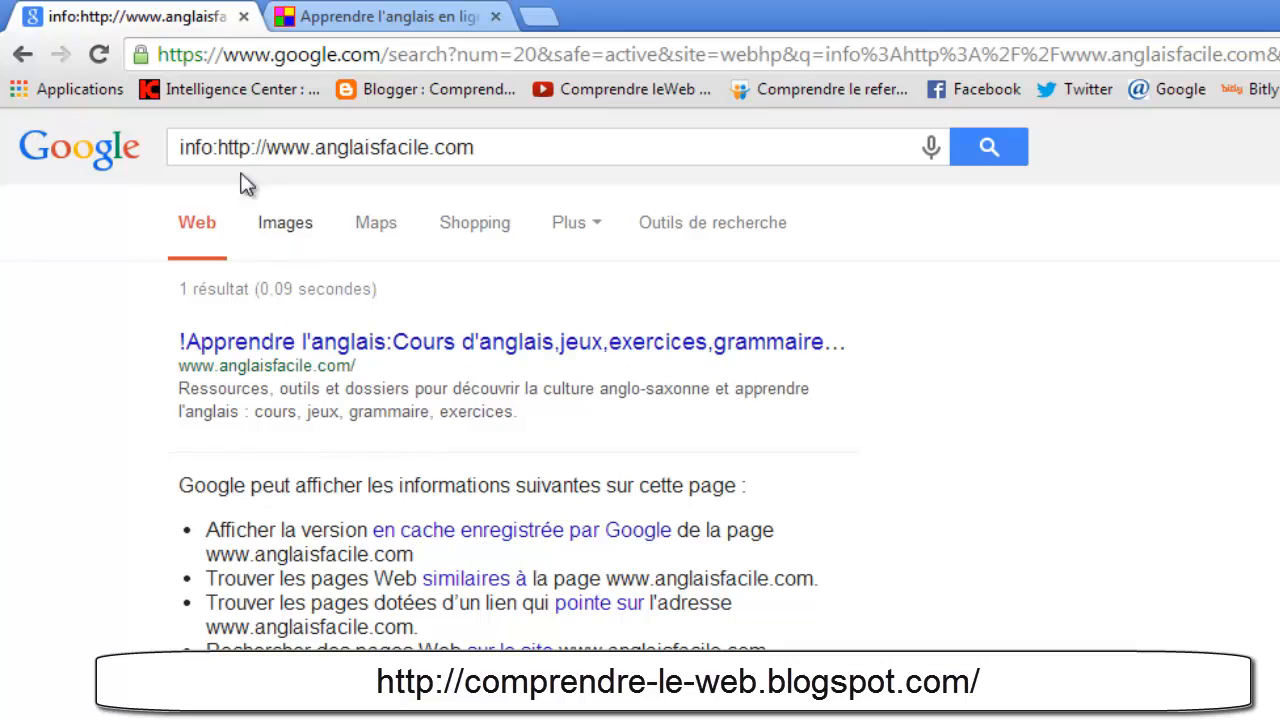
- Return to the Google home page and search for la princesse diana est morte le
click(118, 155)
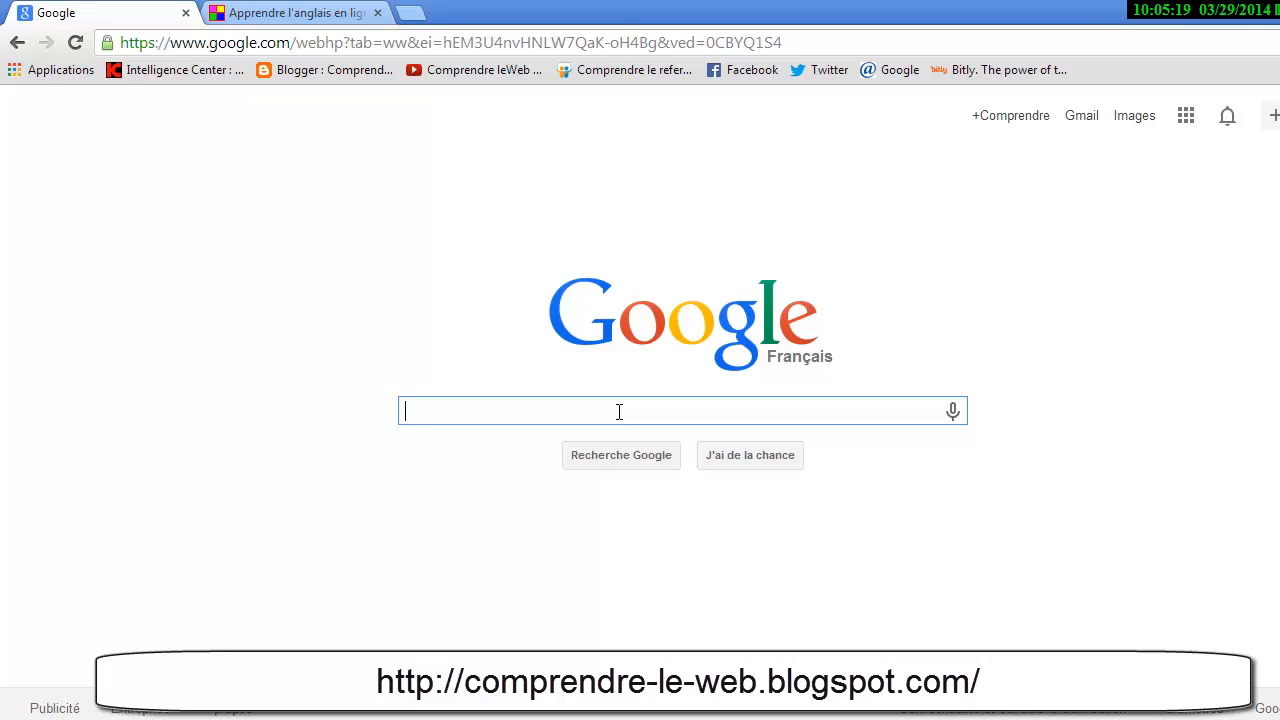
text(la princess)
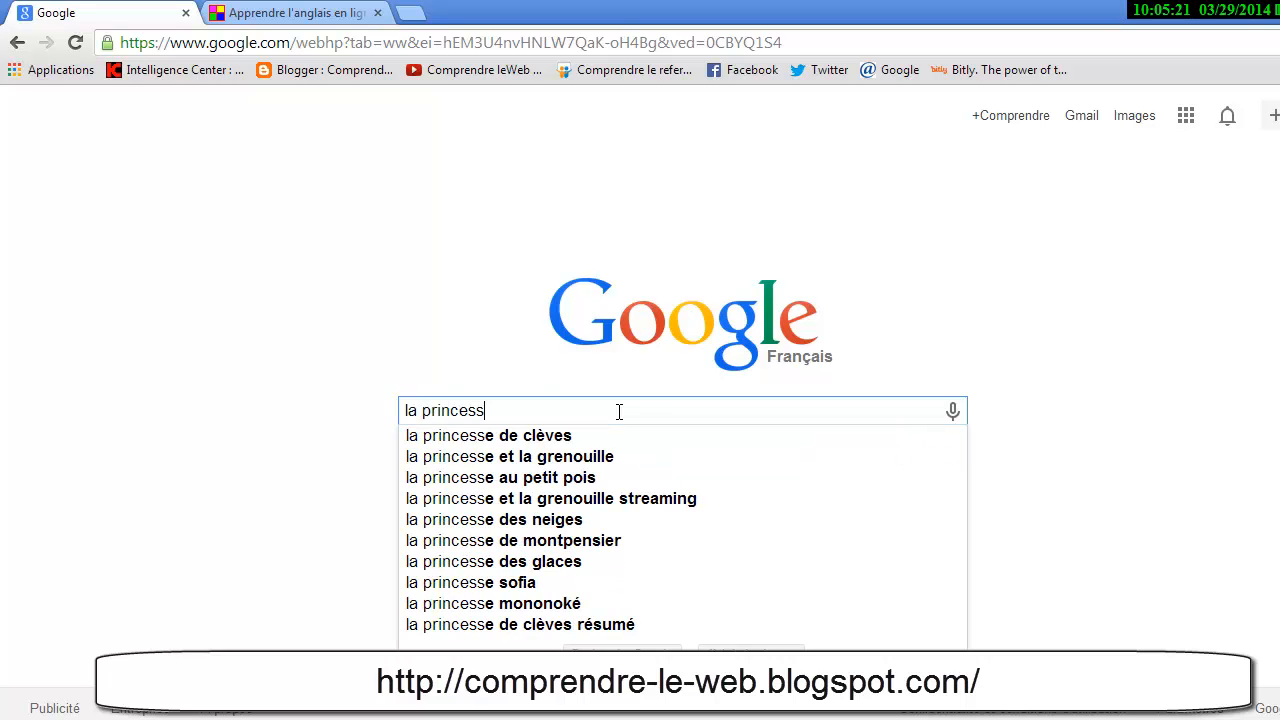
text(e dina)
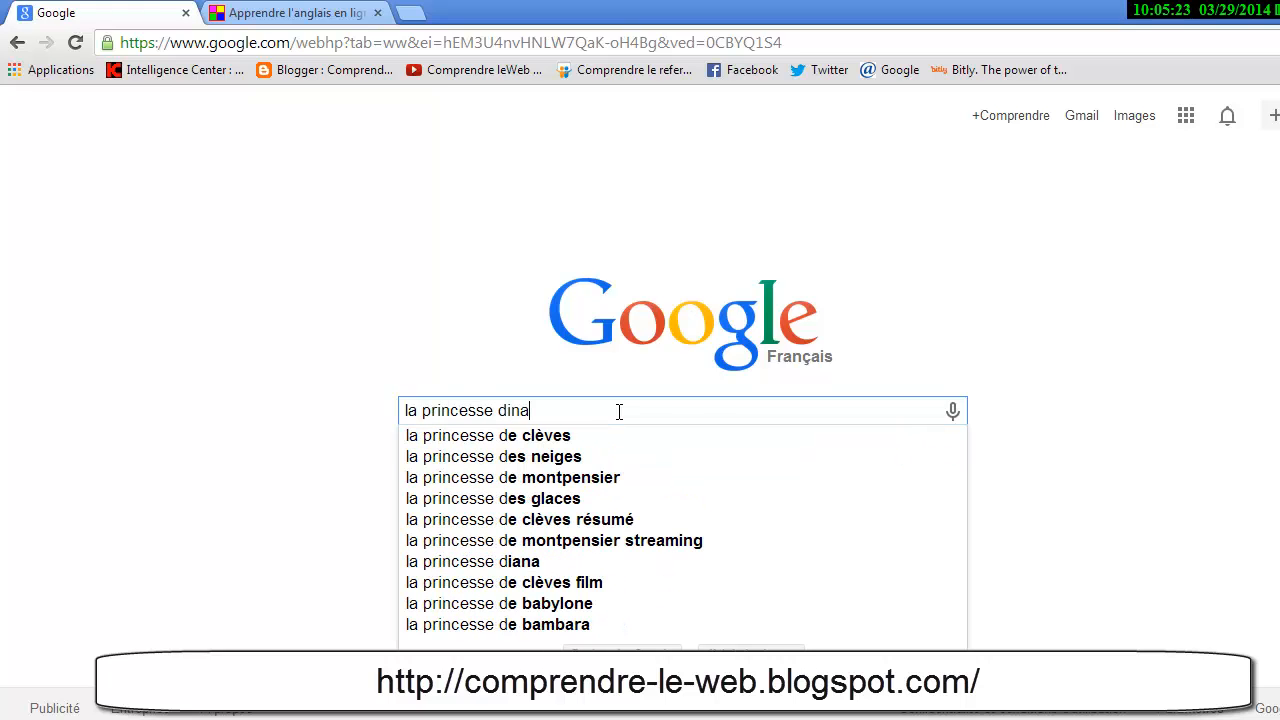
key(BackSpace)
key(BackSpace)
text(ana )
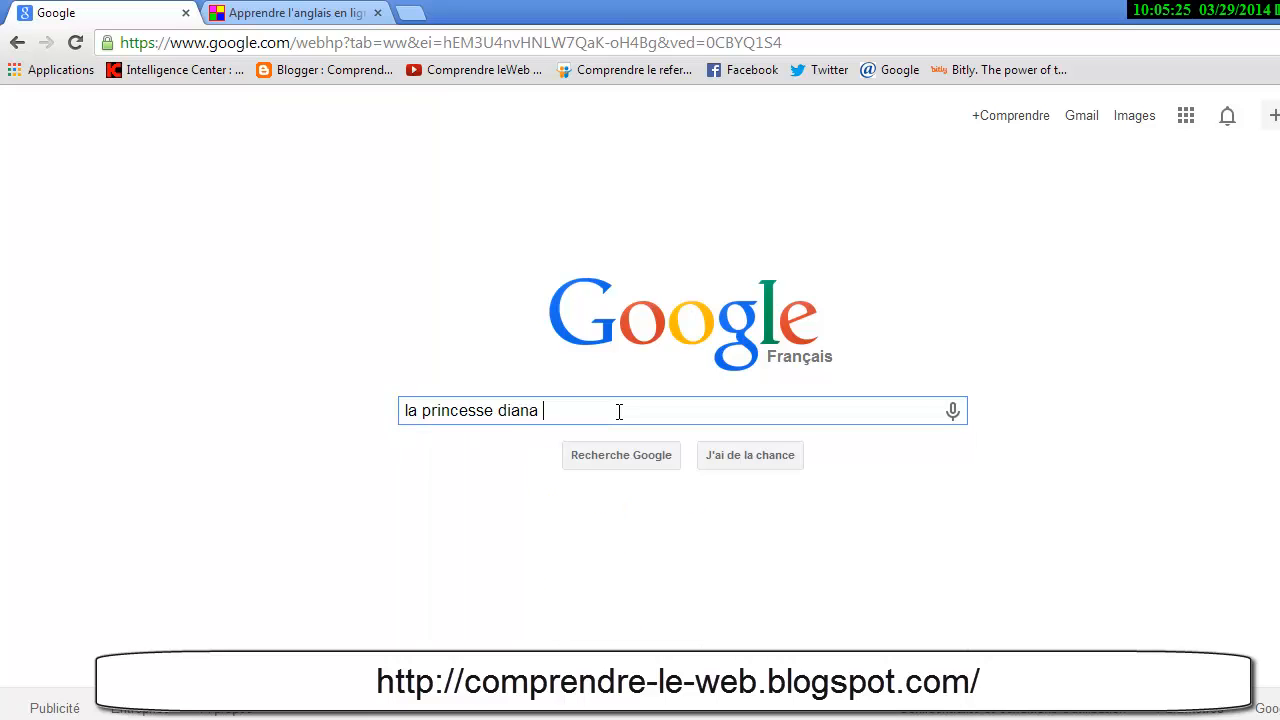
text(est mortye)
key(BackSpace)
key(BackSpace)
text(e le)
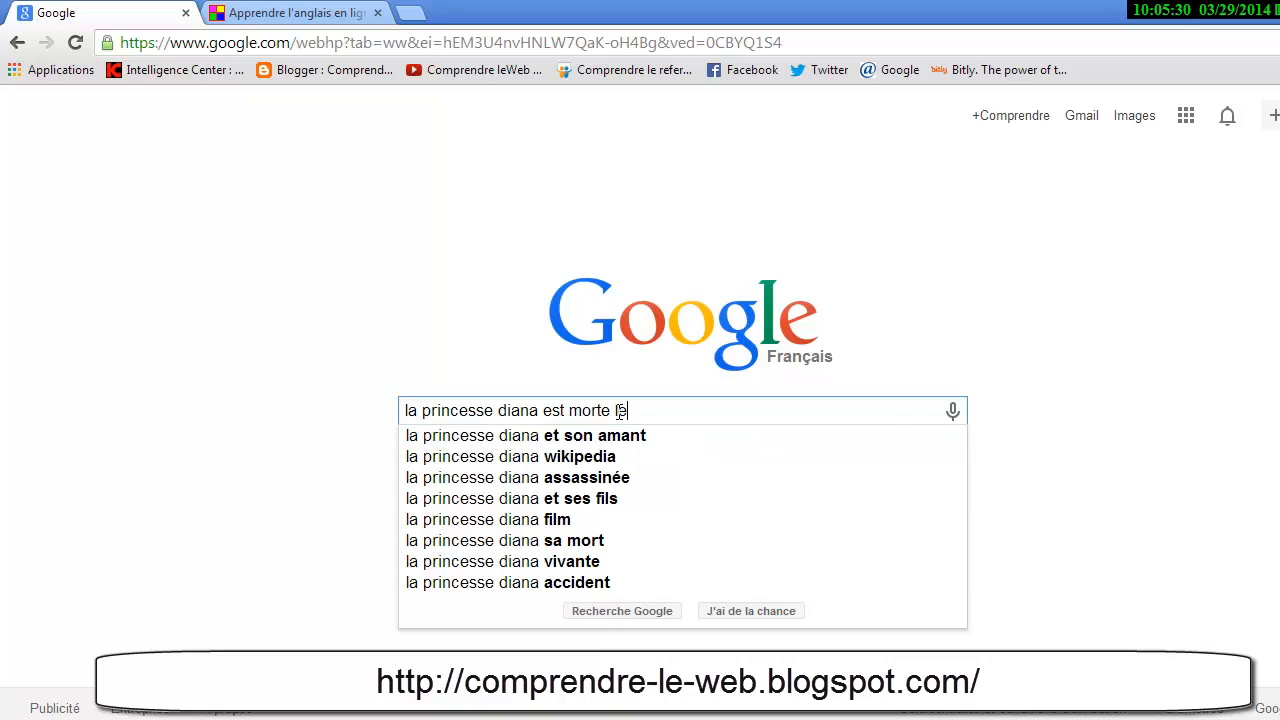
key(Return)
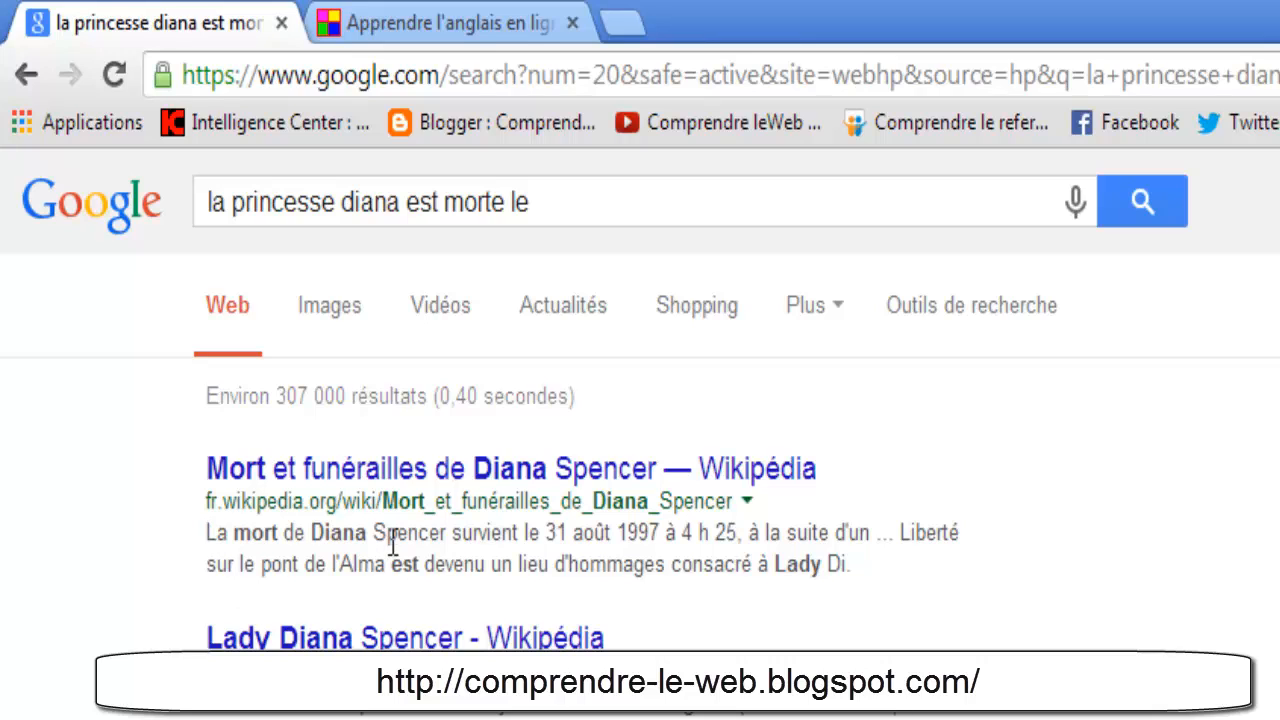
- Replace the princess query with the incomplete sentence albert einstein est né le and run the search
double_click(566, 533)
drag(535, 203, 160, 212)
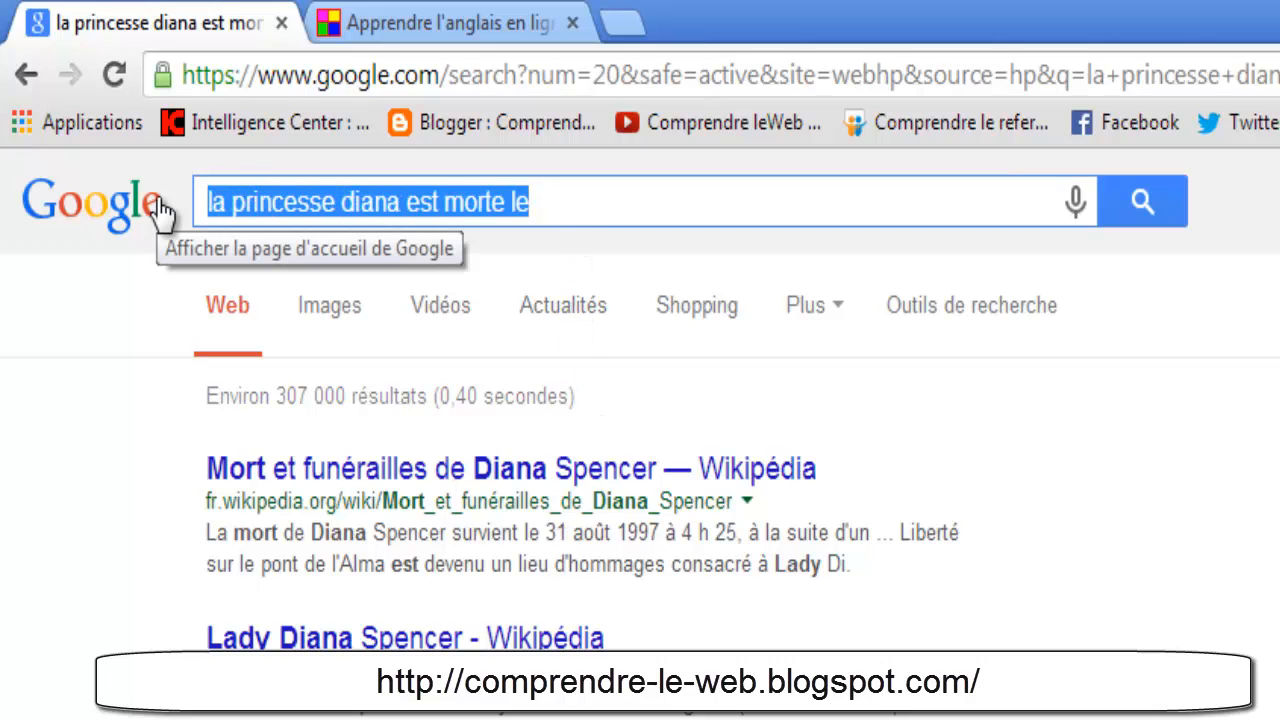
text(albert)
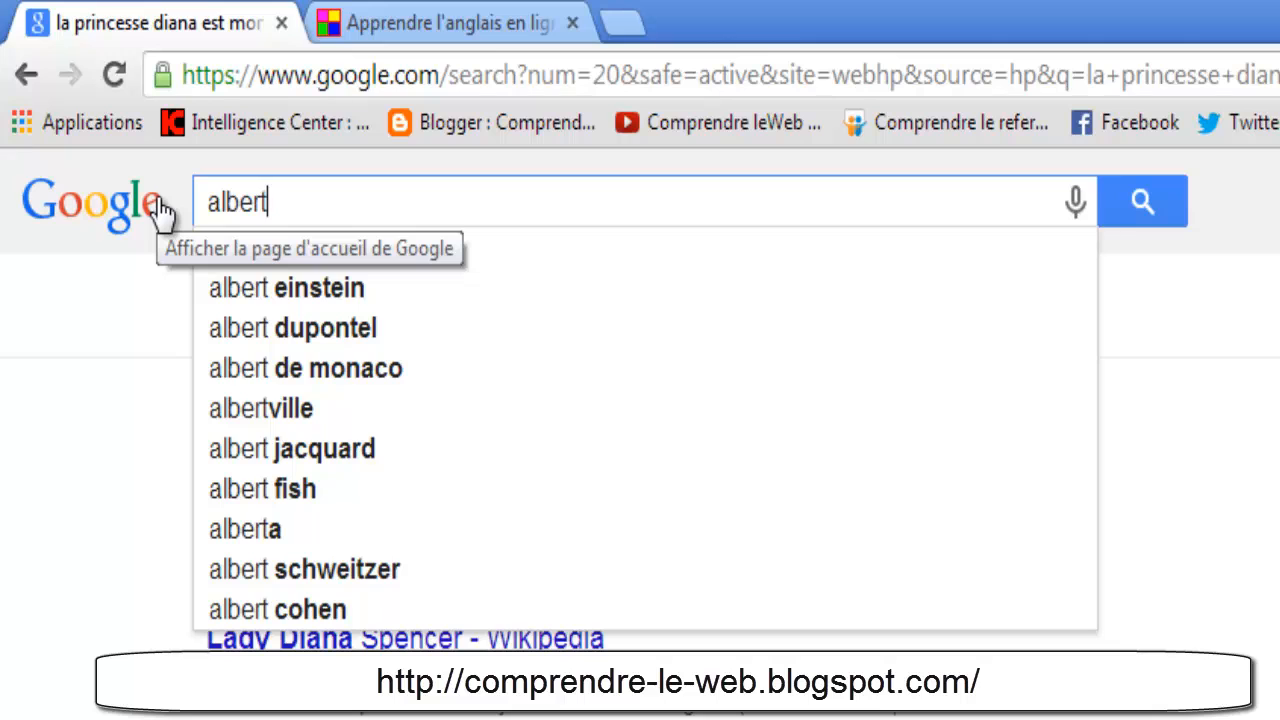
key(Down)
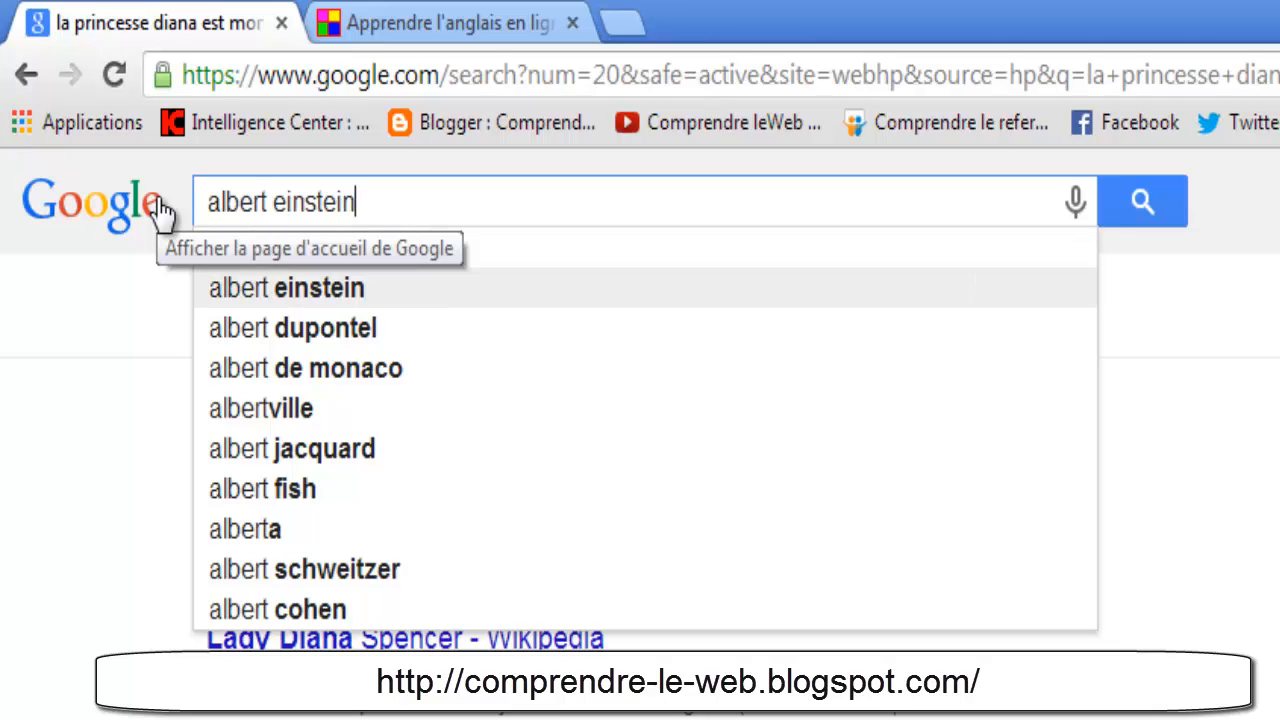
text(est née)
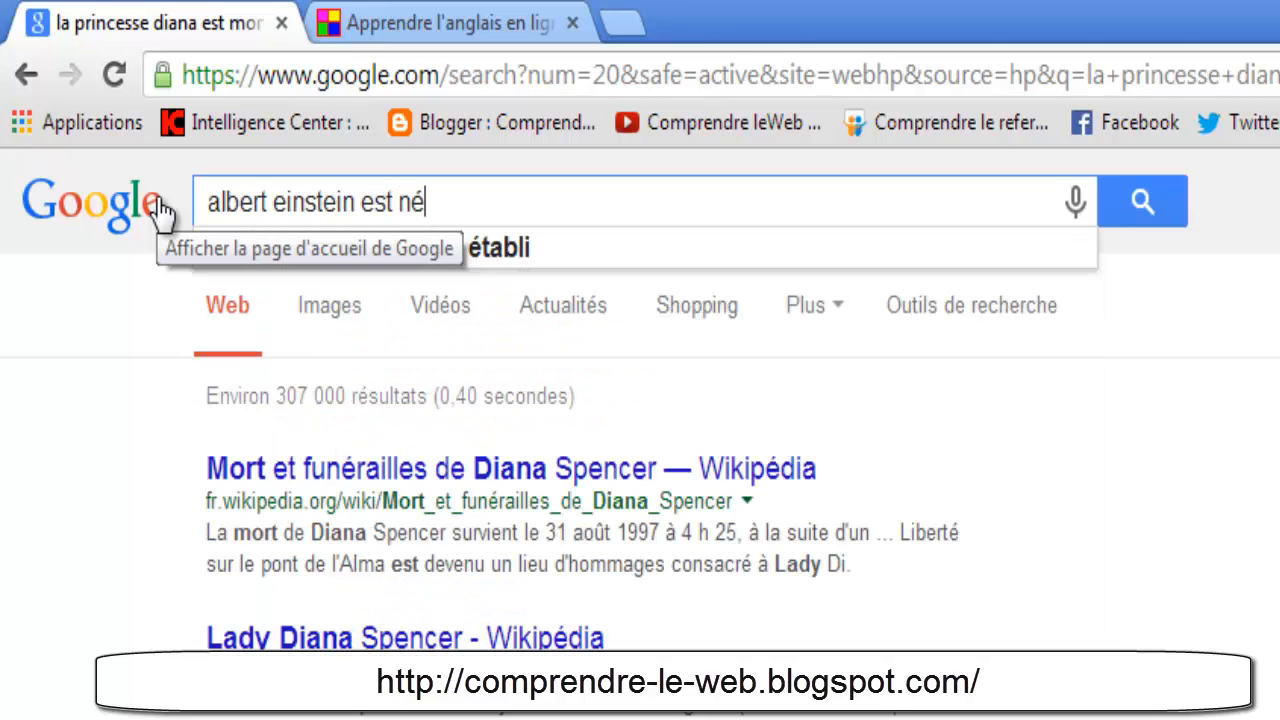
key(BackSpace)
key(BackSpace)
text(le)
key(Return)
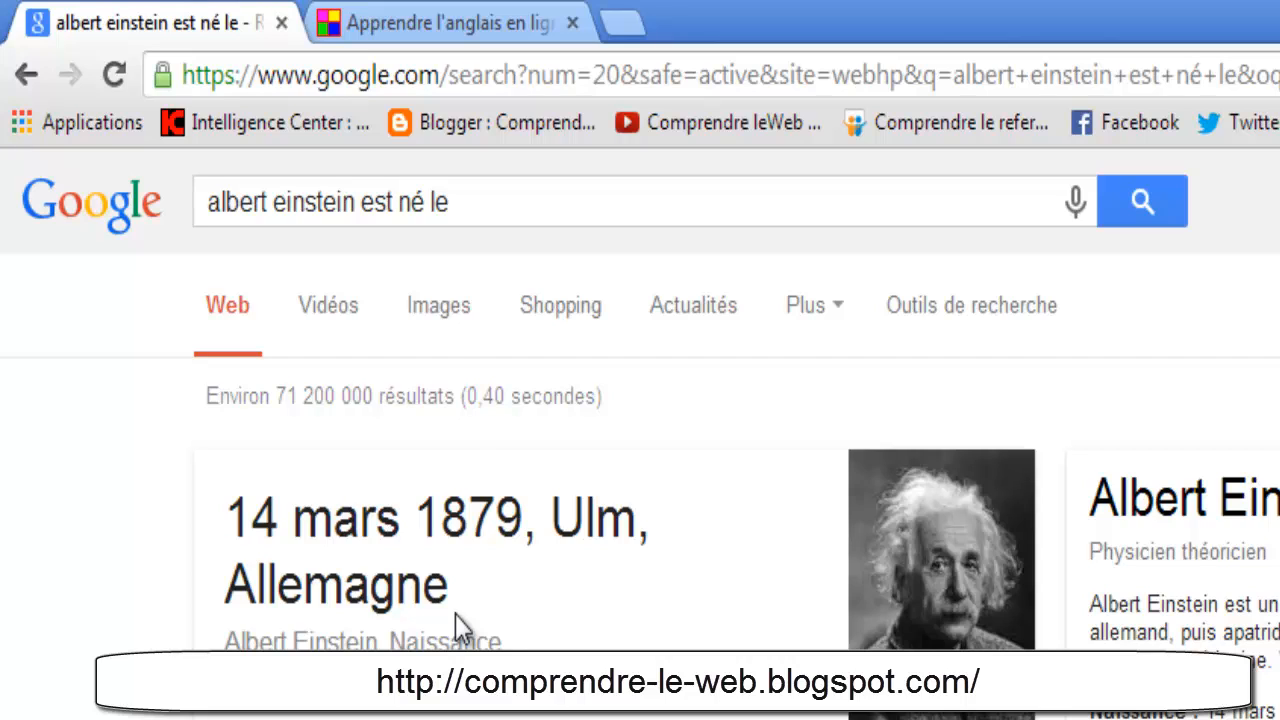
- Clear the query, return to the Google home page and search for the calculation 6*6
triple_click(512, 203)
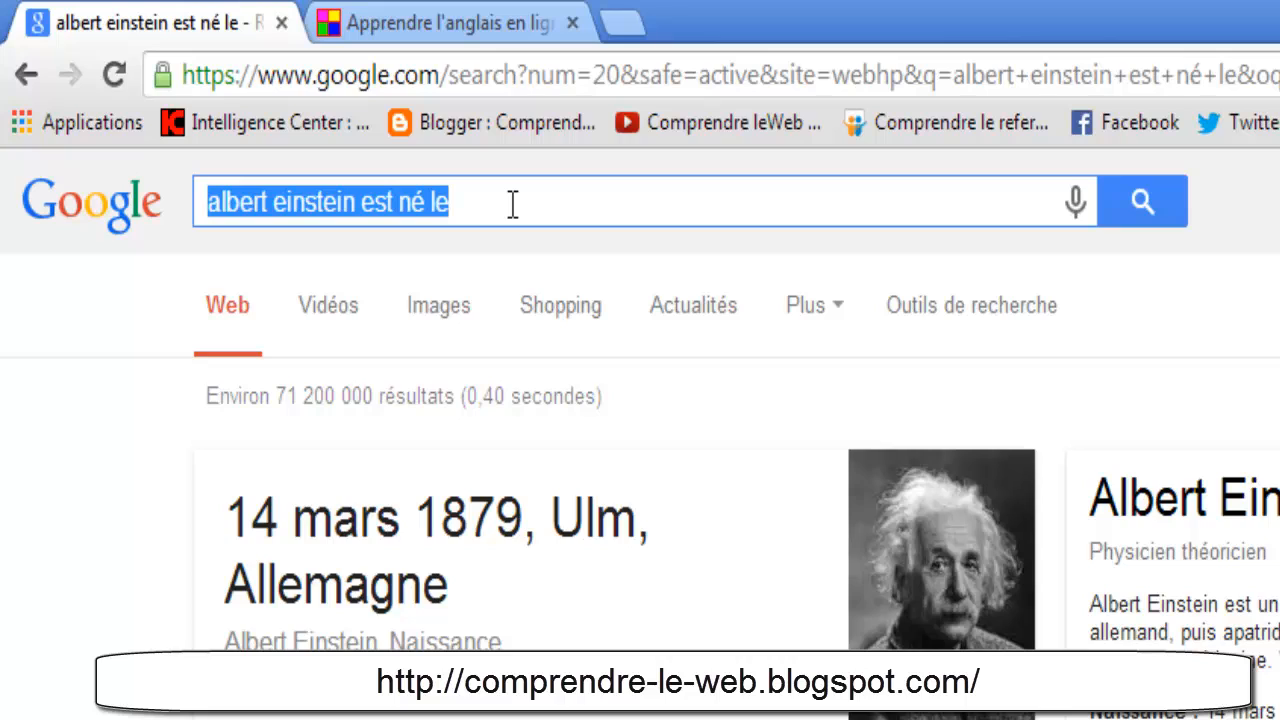
key(BackSpace)
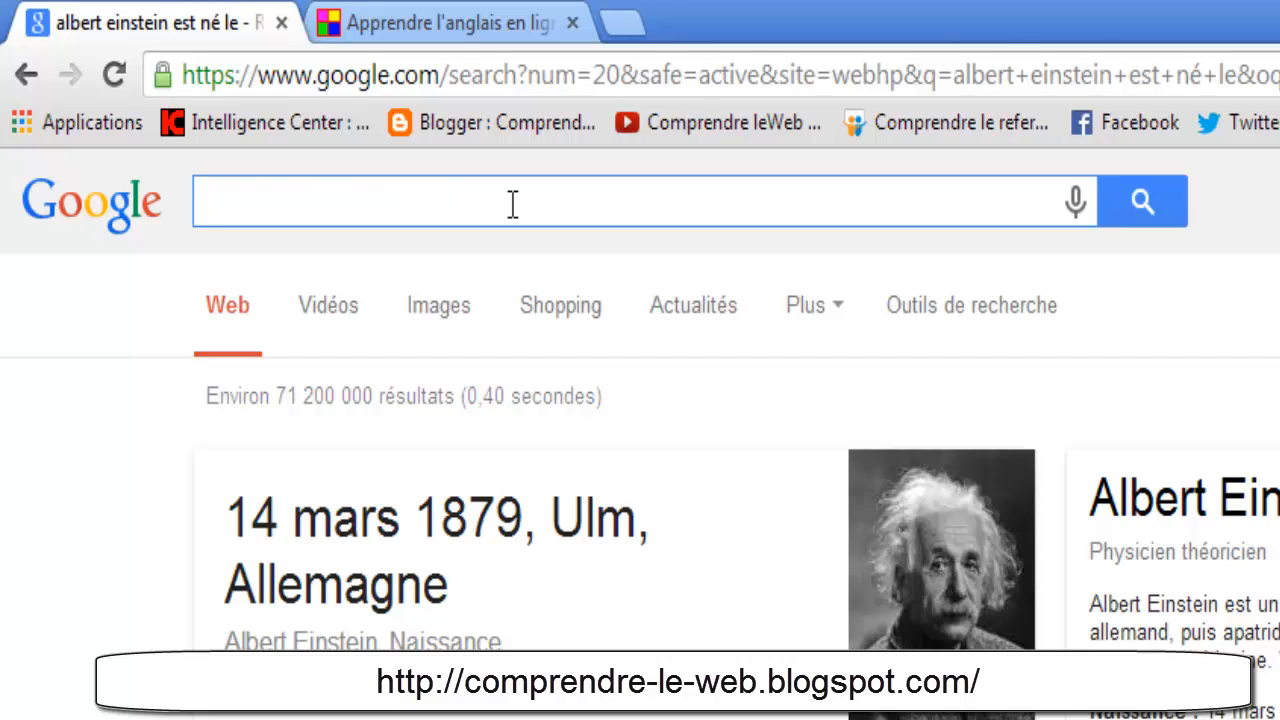
click(133, 238)
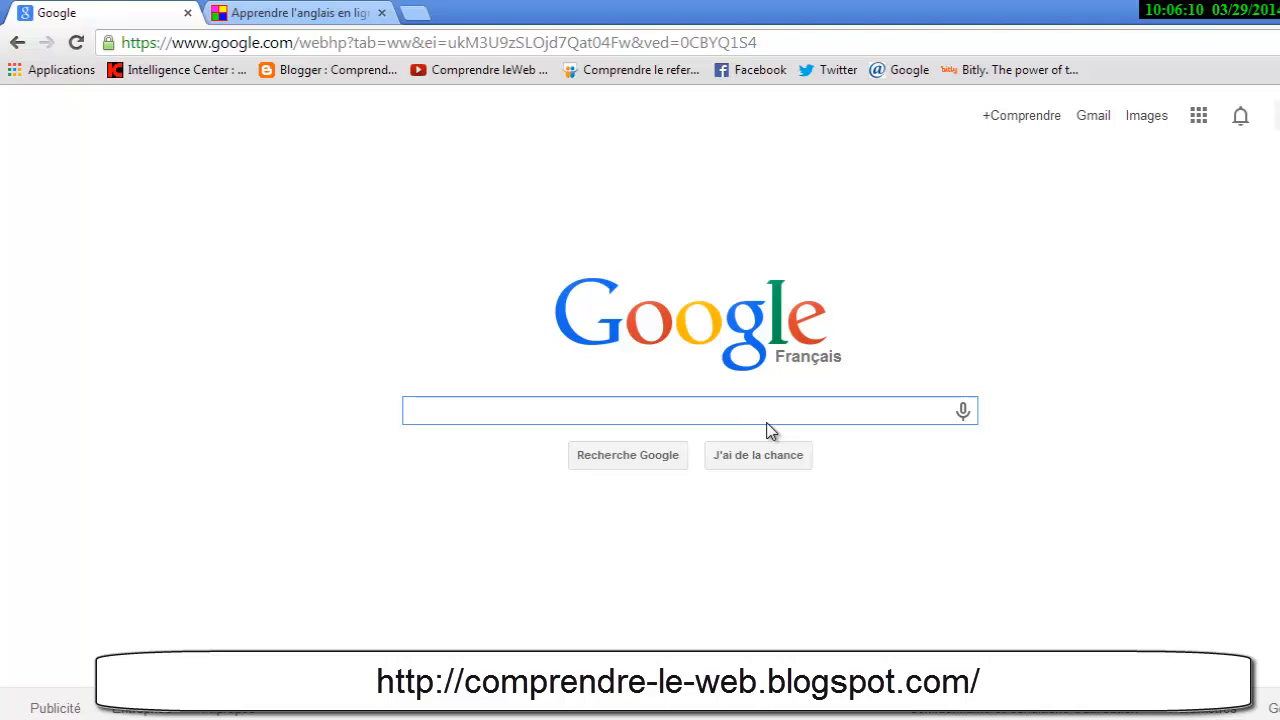
text(6*6)
key(Return)
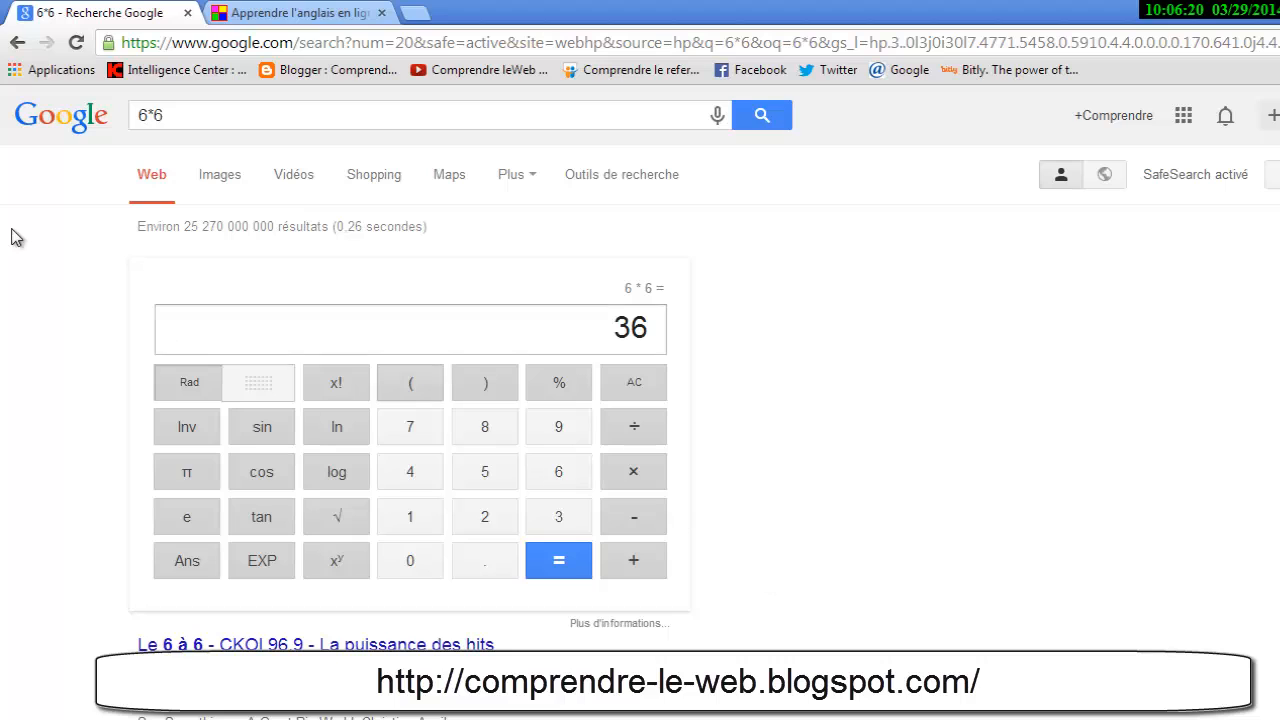
- Return to the Google home page and enter the exact phrase "apprendre l'anglais" in quotation marks as the query
click(62, 125)
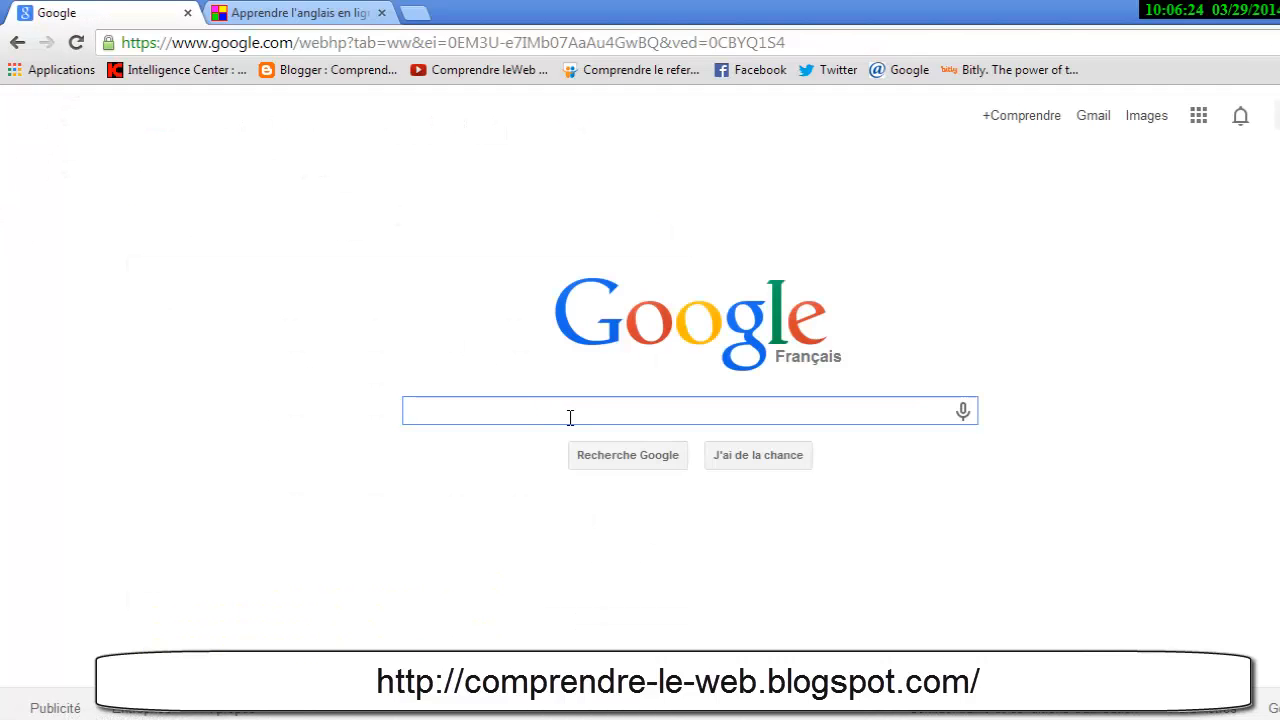
text("")
text(apprendre )
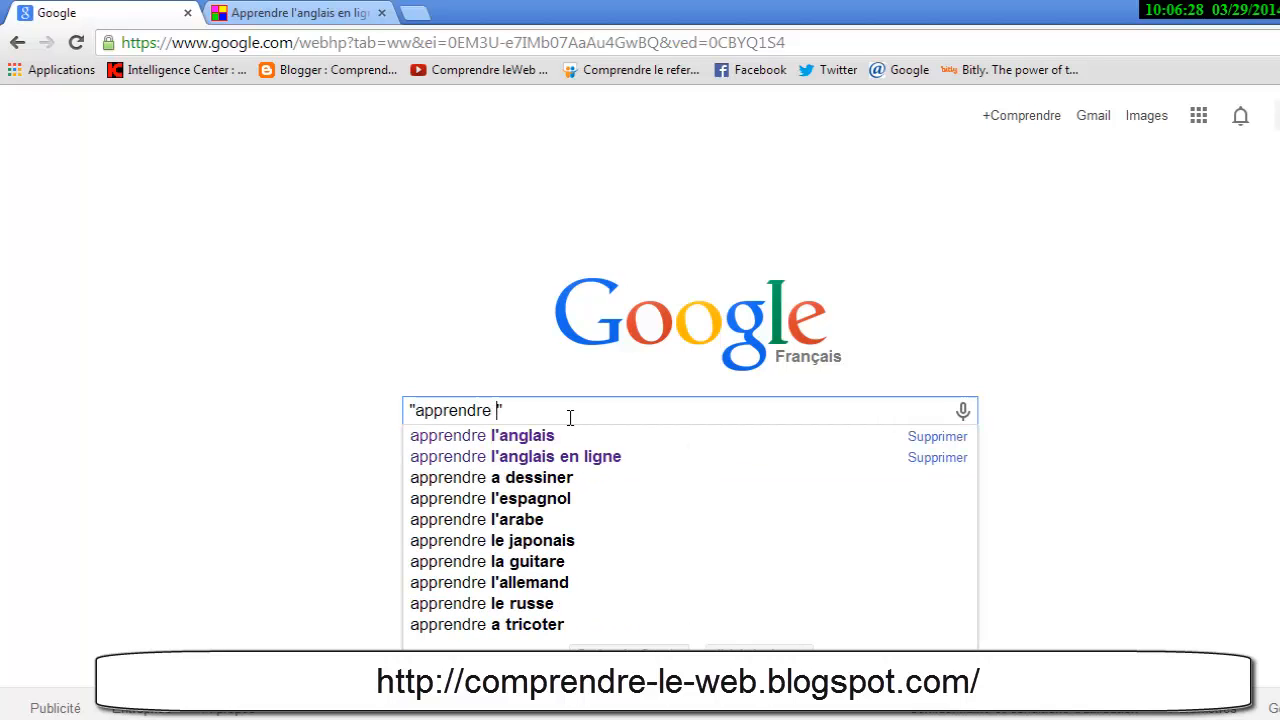
text(l'an)
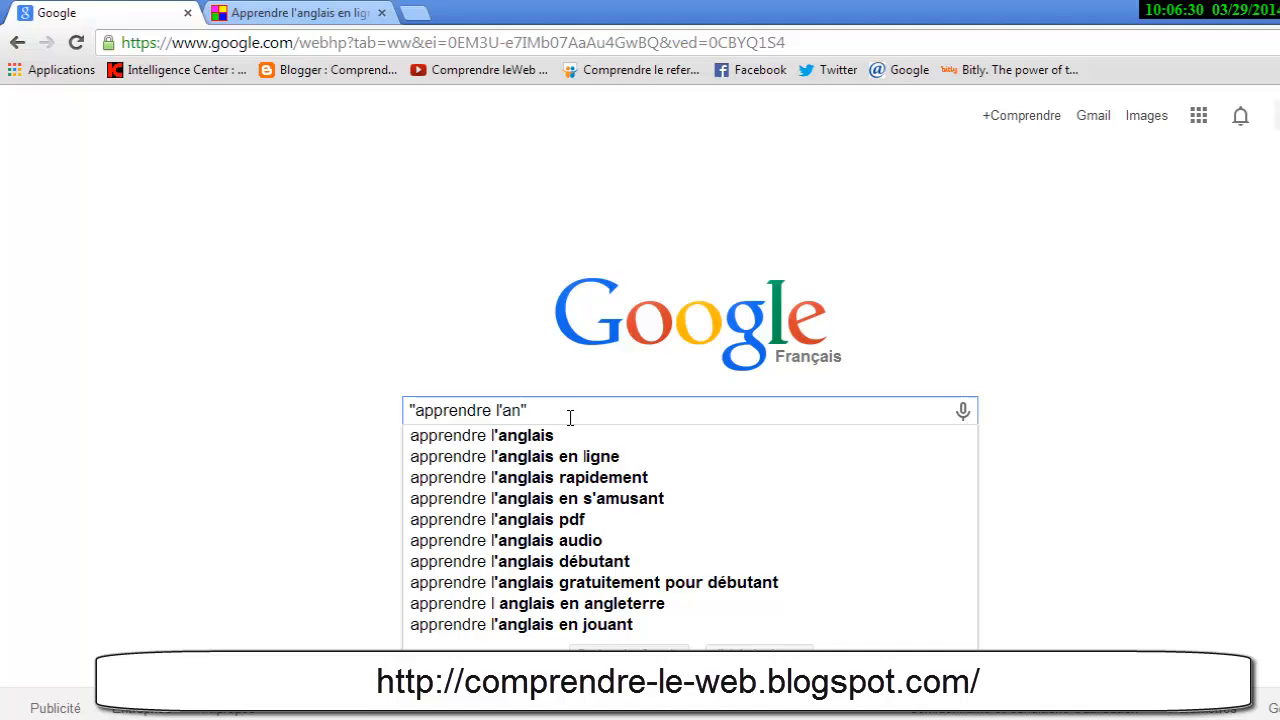
text(glais)
key(End)
text(l')
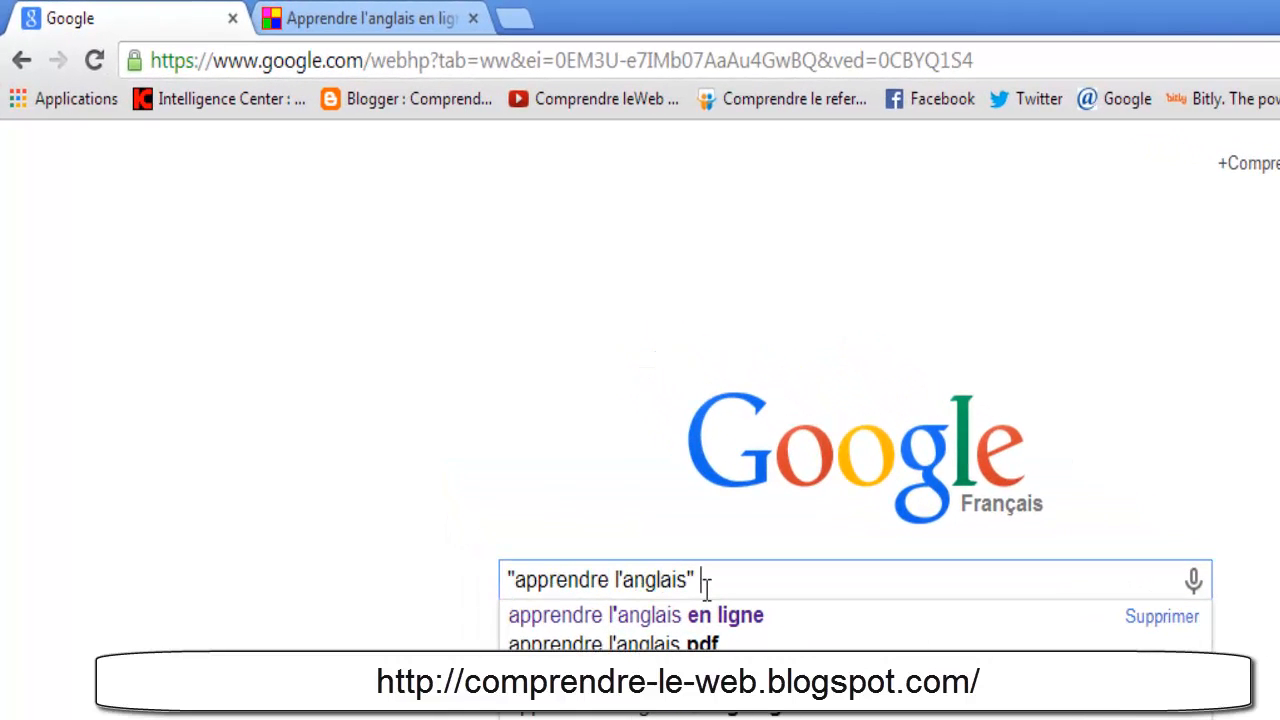
- Add the words anglais facile after the quoted phrase in the query
text(ang)
key(BackSpace)
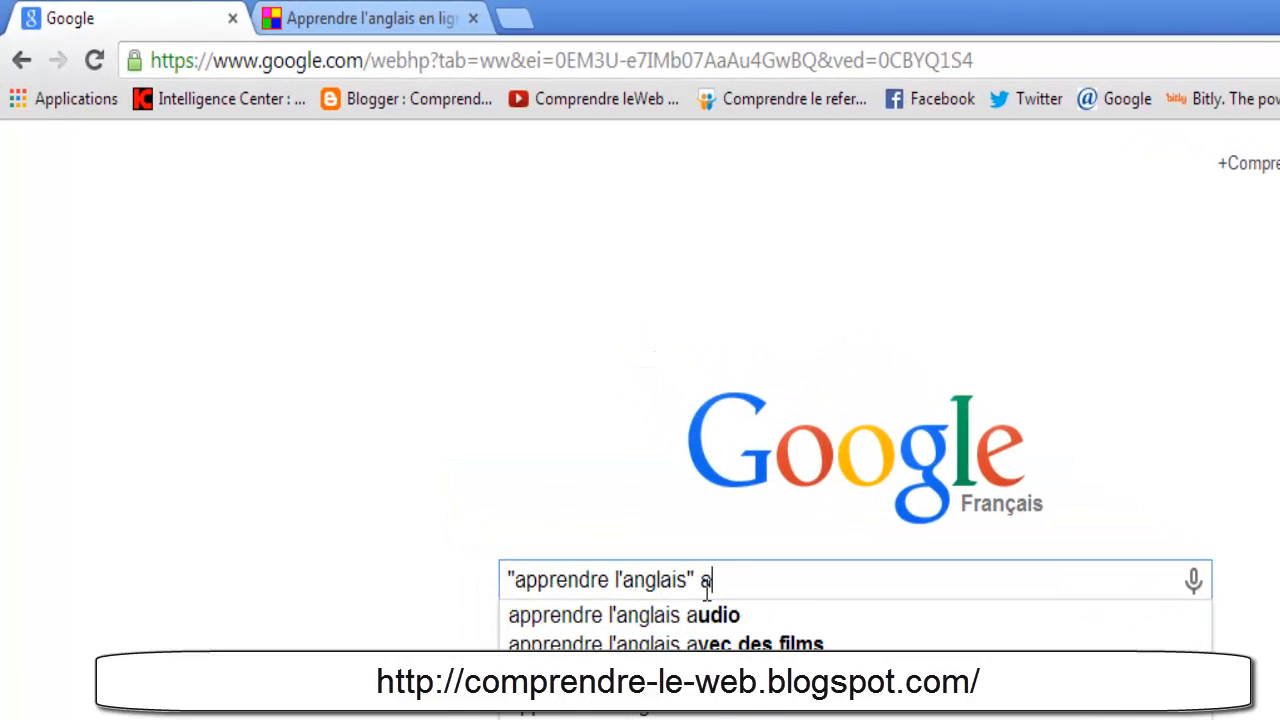
text(glai)
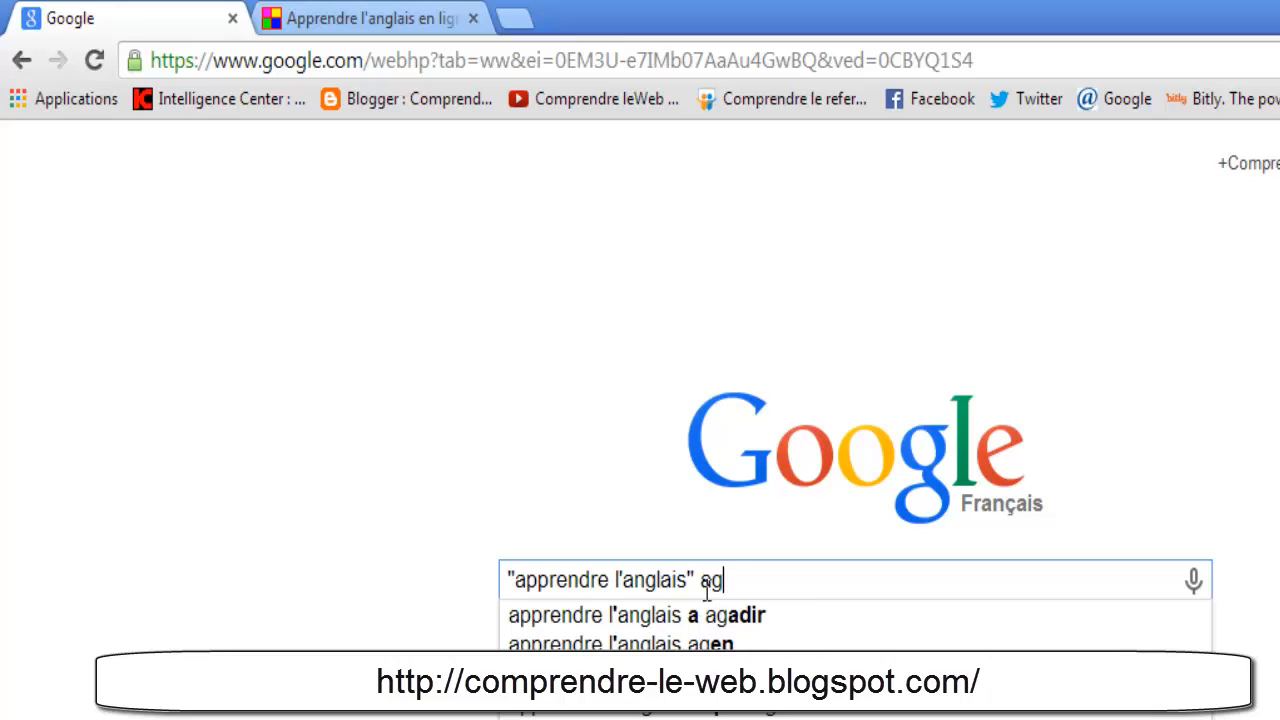
text(s)
key(BackSpace)
key(BackSpace)
key(BackSpace)
key(BackSpace)
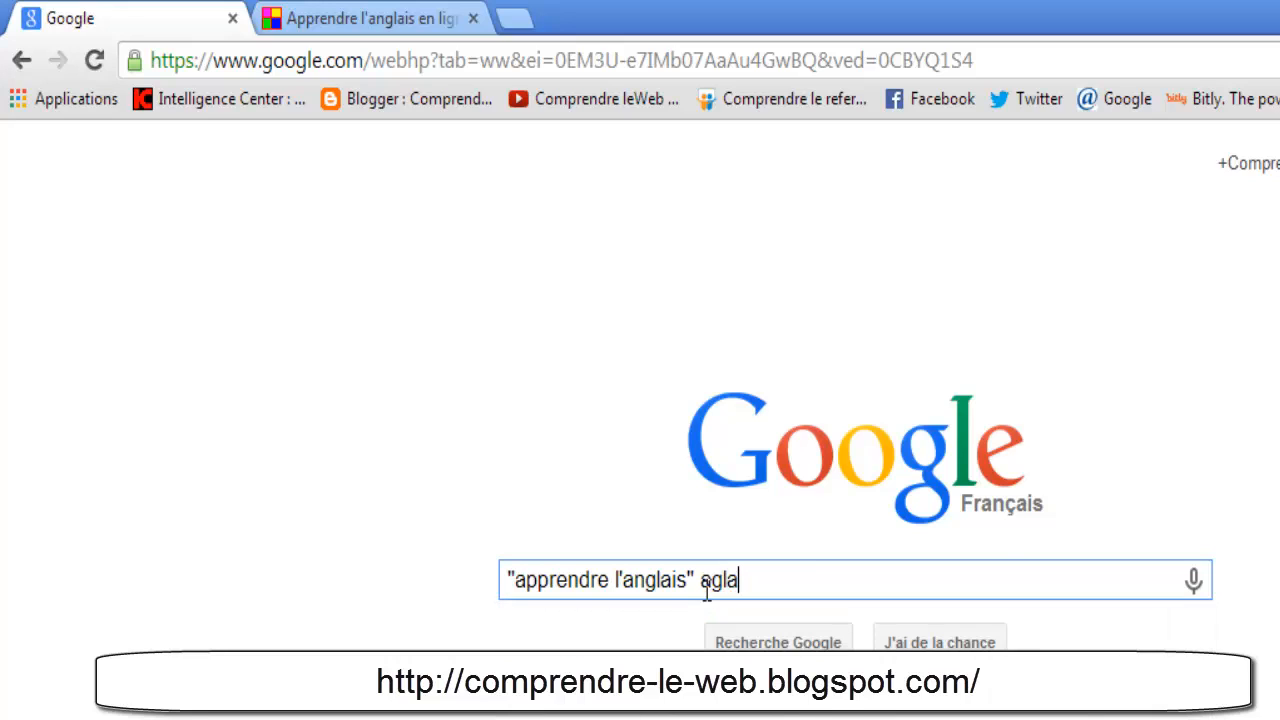
key(BackSpace)
text(nglais )
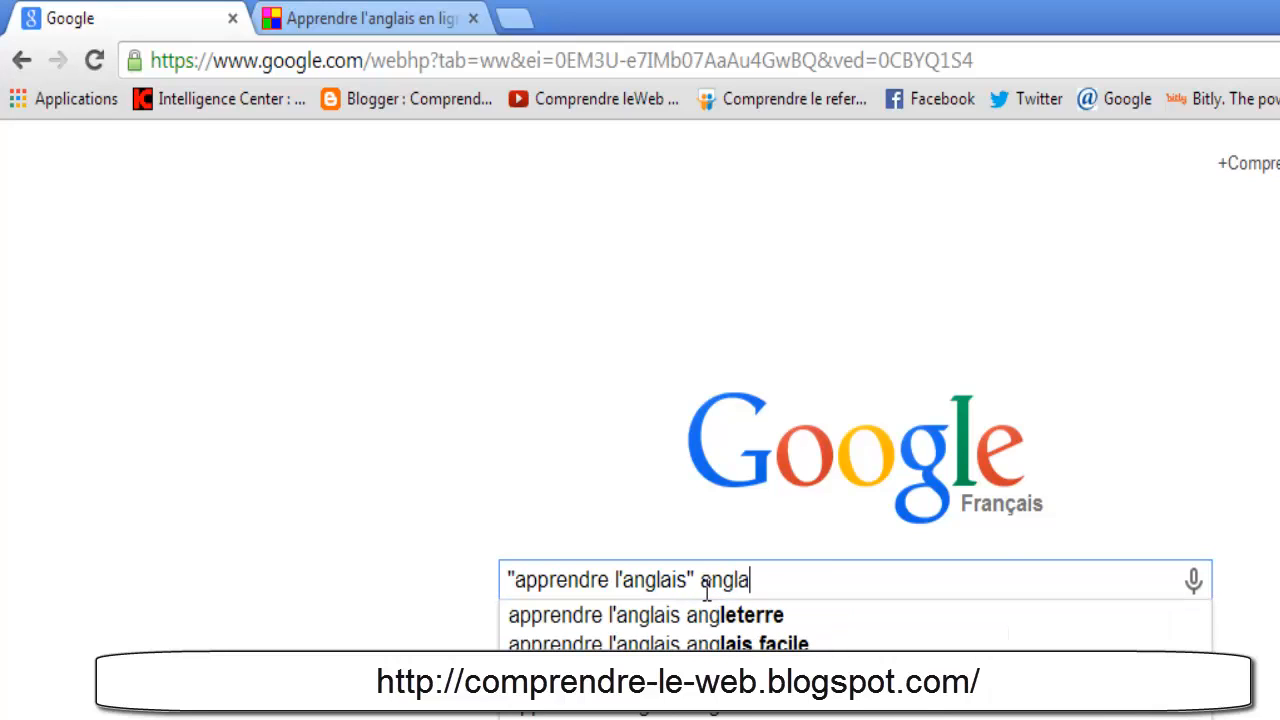
text(facile)
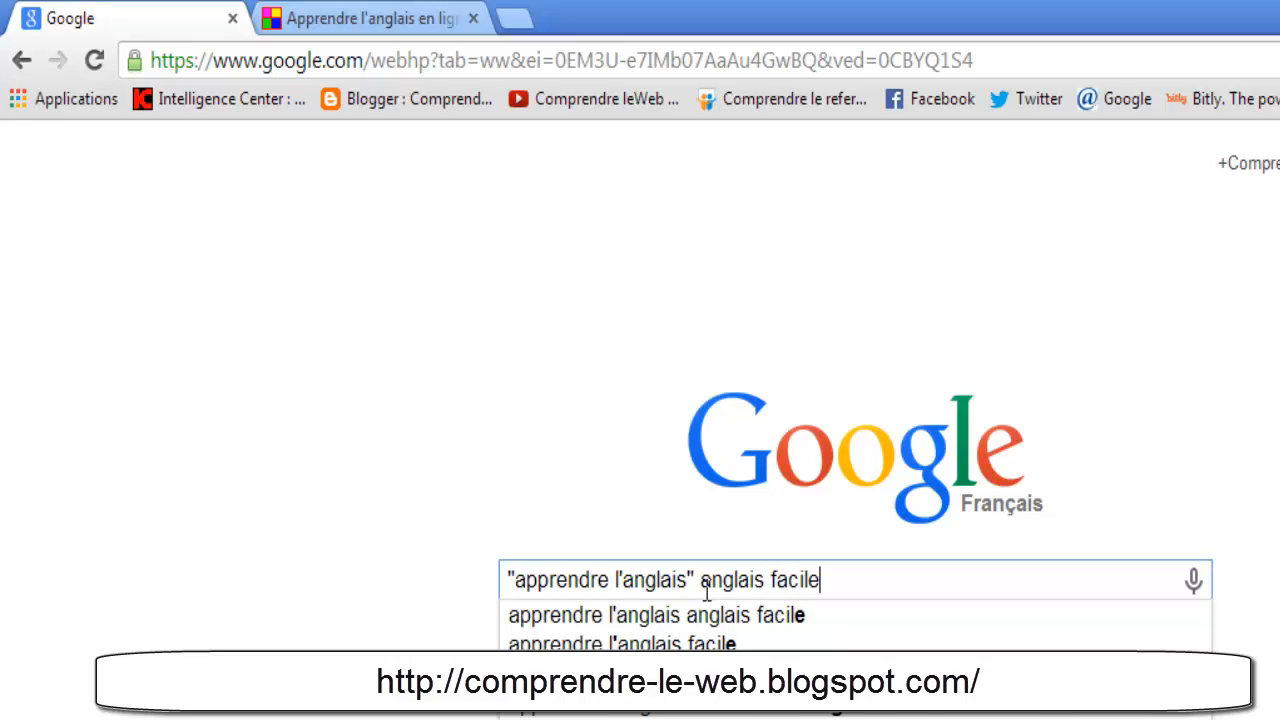
- Put a minus sign directly before anglais facile to exclude it and run the search
key(Left)
key(Left)
key(Left)
key(Left)
key(Left)
key(Left)
key(Left)
text(-)
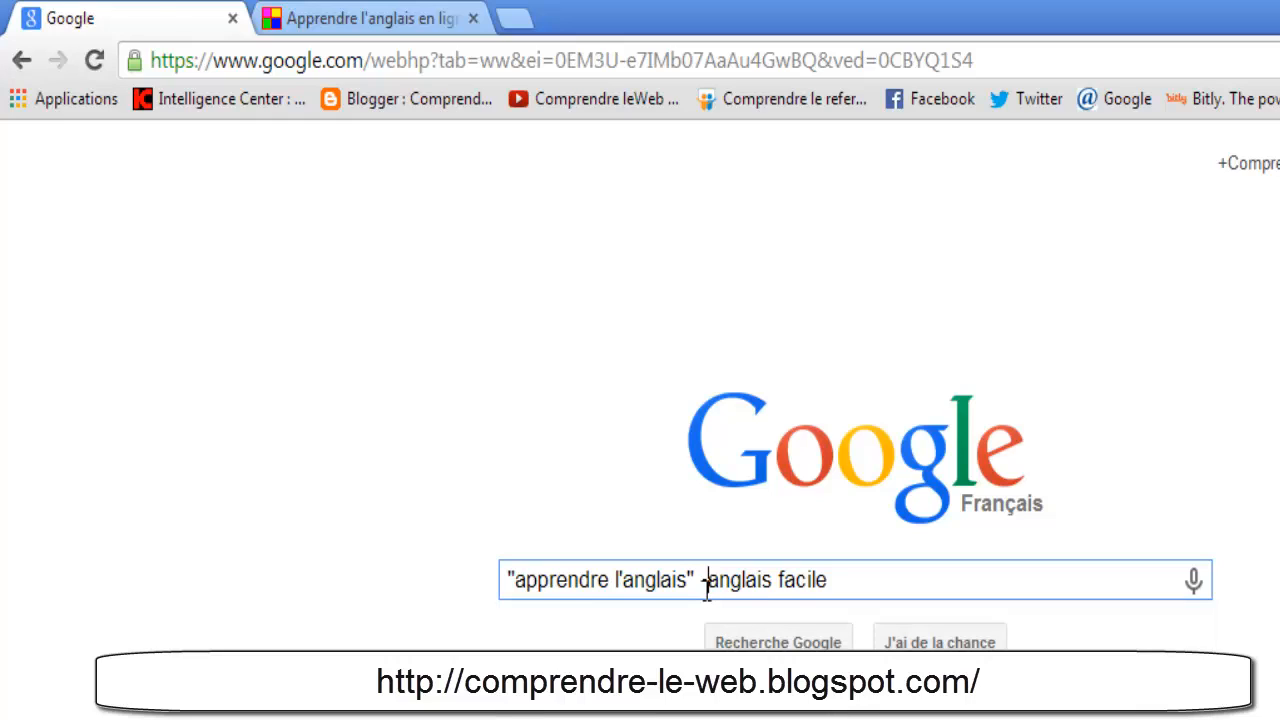
key(Return)
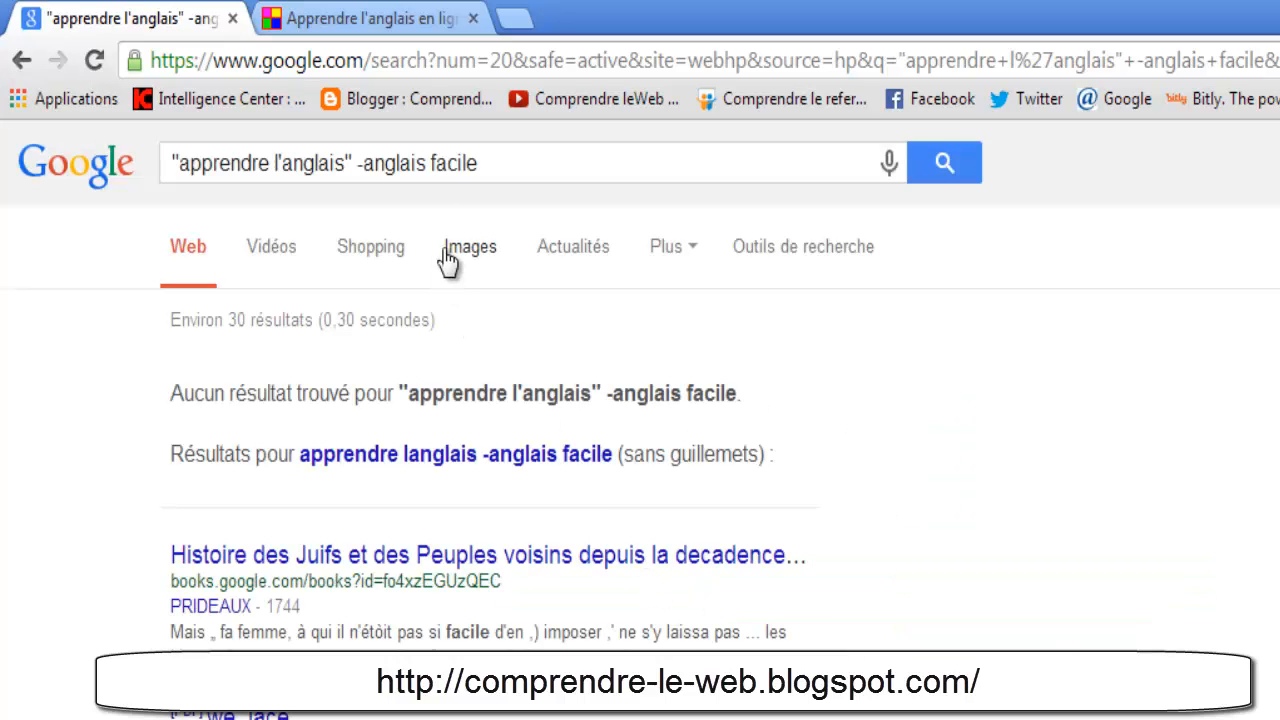
- Join the excluded words into -anglaisfacile by removing the space between them, and run the search again
click(429, 163)
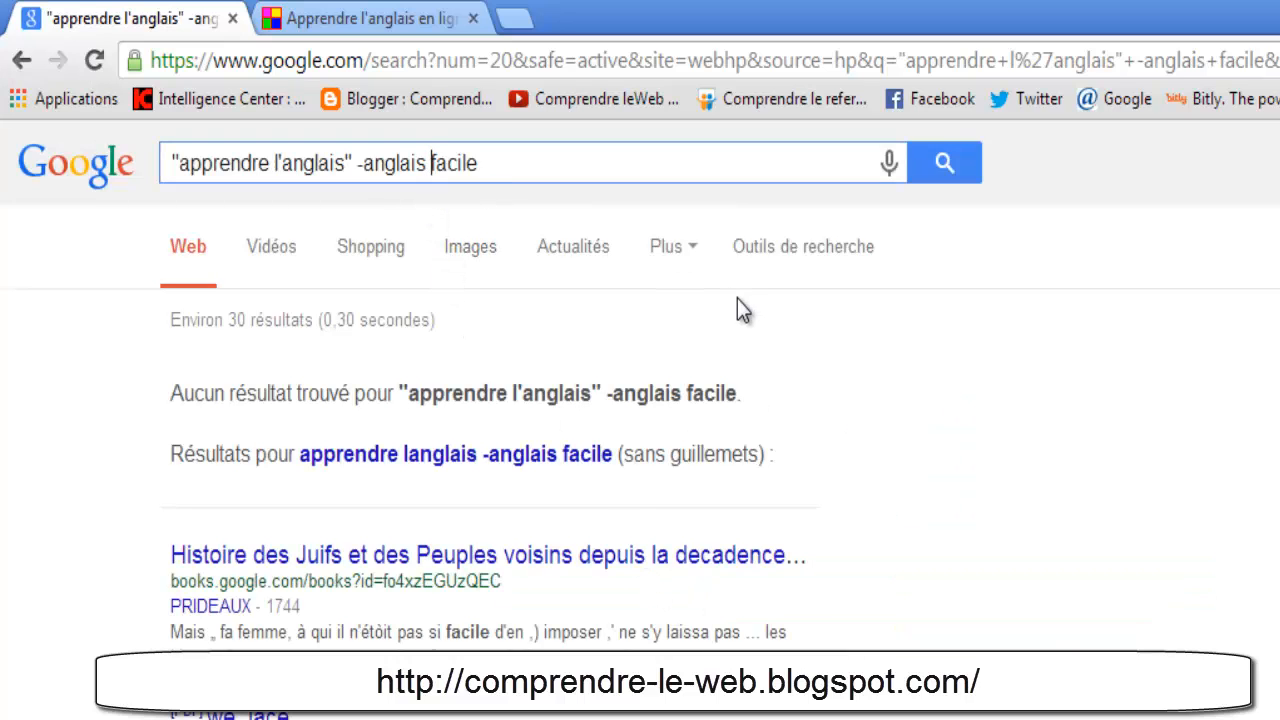
key(BackSpace)
key(Return)
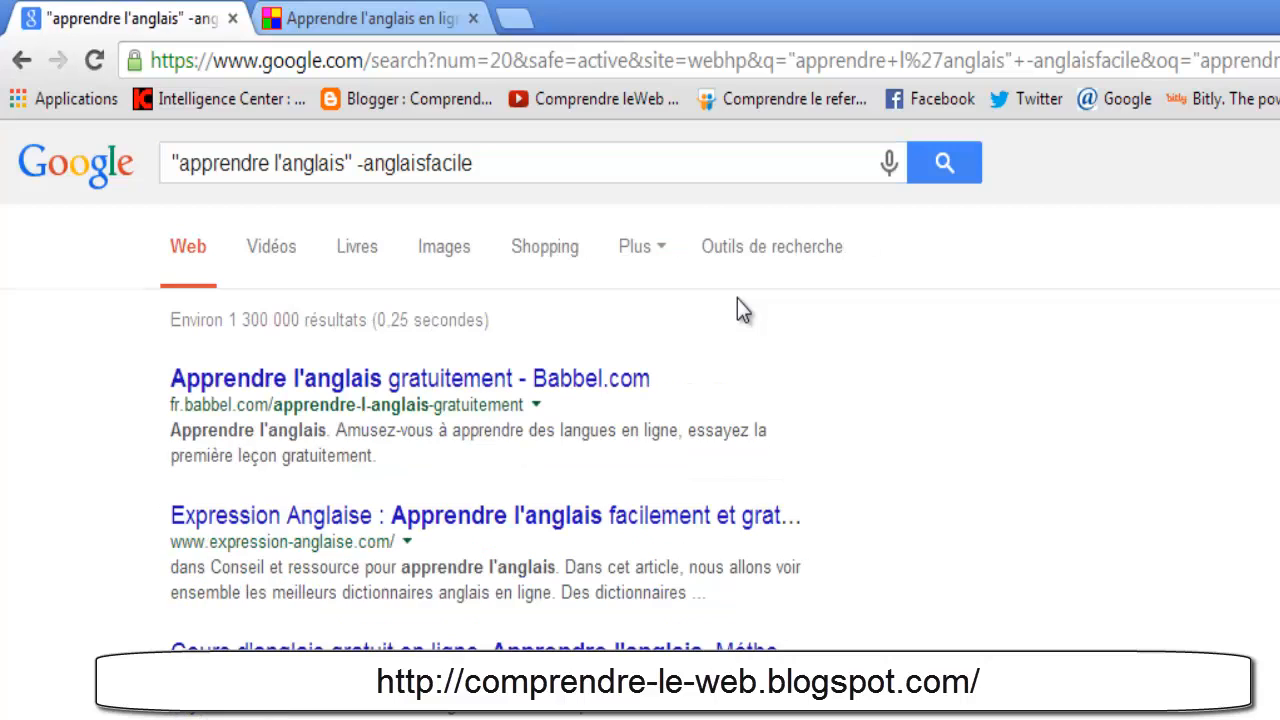